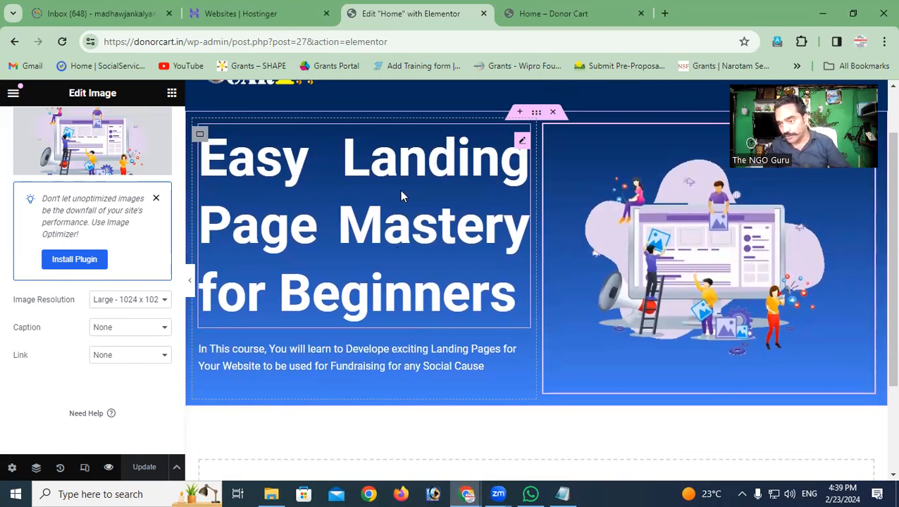
Step: View the sajjansewasangh.org home page as the design reference and return to the Elementor editor
{"action": "mouse_move", "coordinate": [467, 494]}
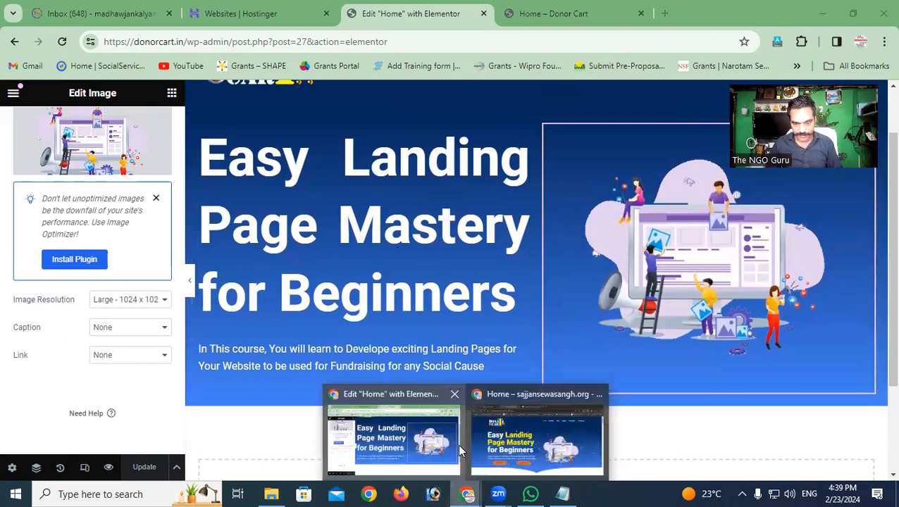
{"action": "left_click", "coordinate": [509, 441]}
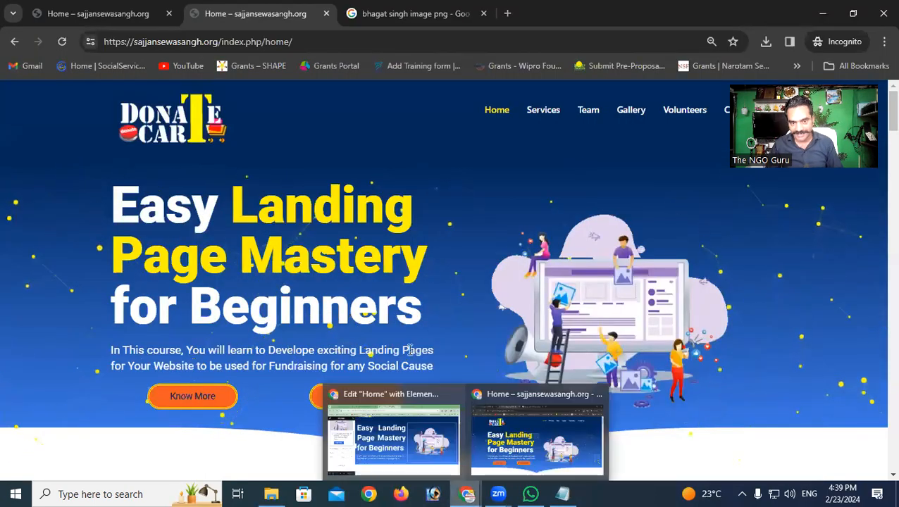
{"action": "left_click", "coordinate": [458, 491]}
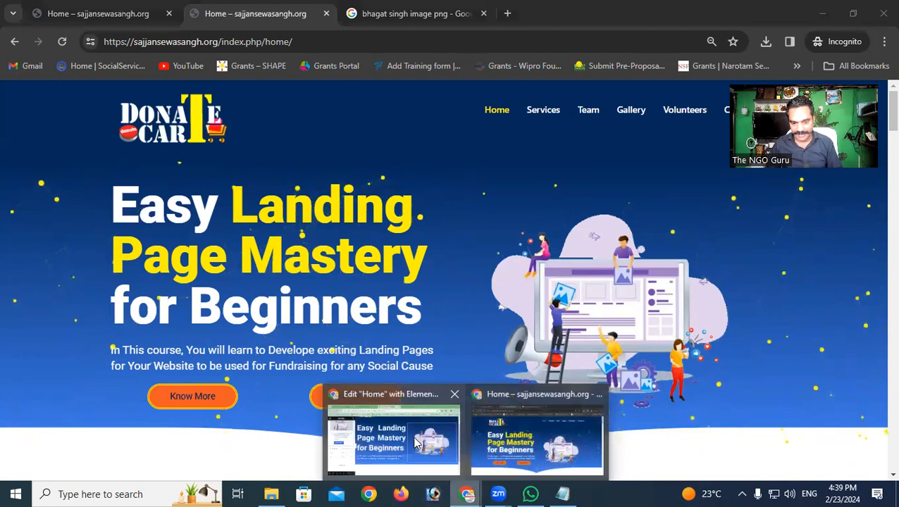
{"action": "left_click", "coordinate": [416, 442]}
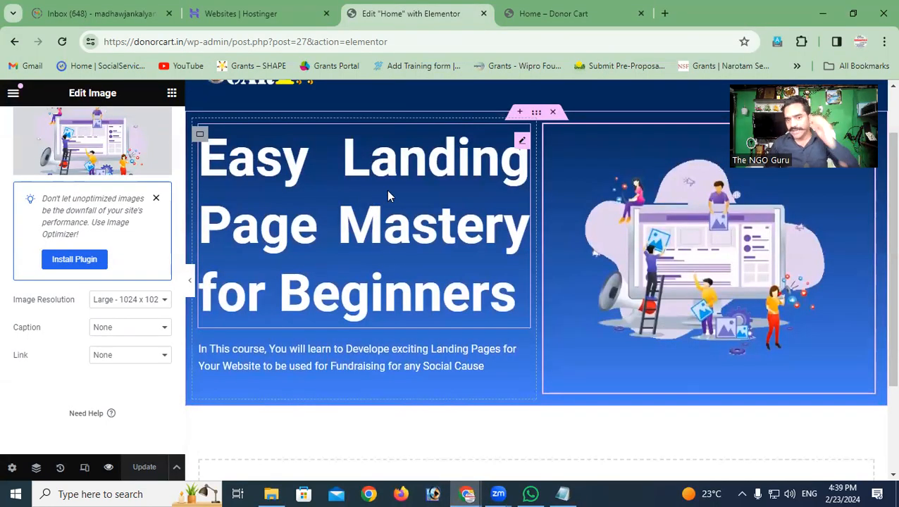
Step: Left-align the heading "Easy Landing Page Mastery for Beginners"
{"action": "left_click", "coordinate": [523, 143]}
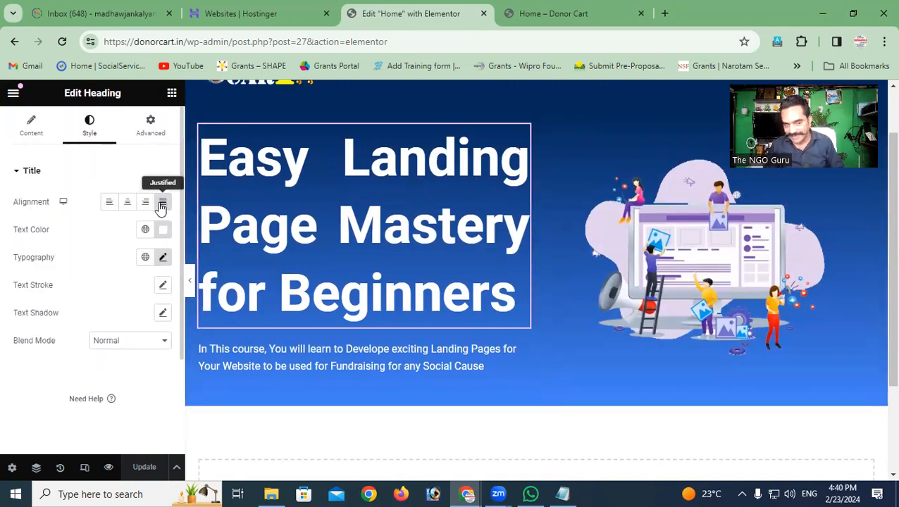
{"action": "left_click", "coordinate": [109, 205]}
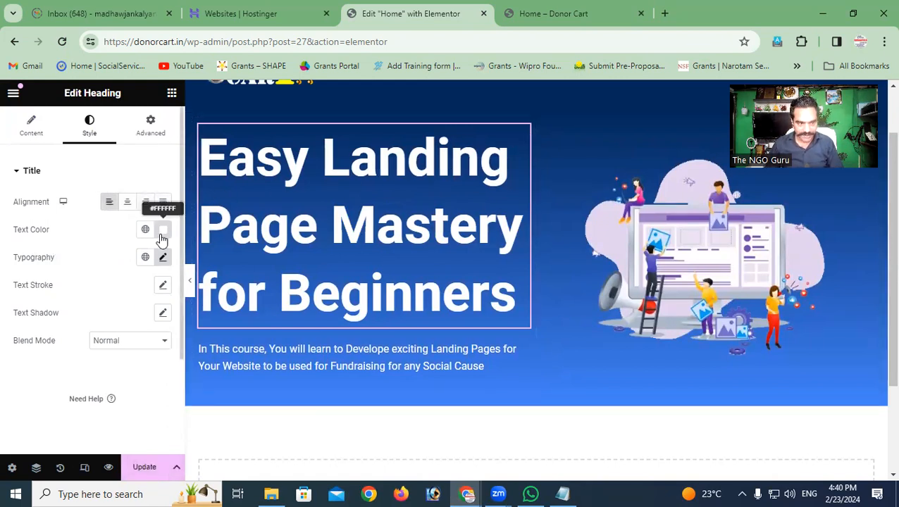
{"action": "left_click", "coordinate": [163, 258]}
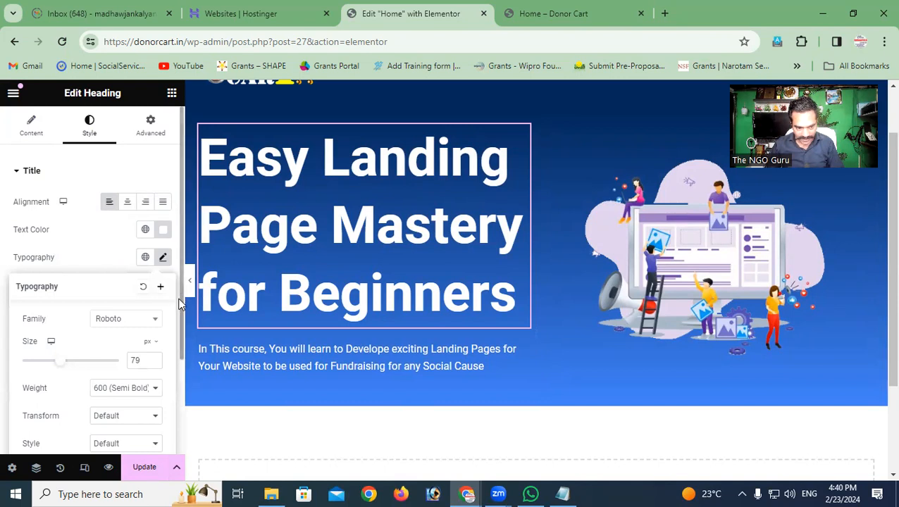
{"action": "scroll", "coordinate": [180, 314], "scroll_direction": "down", "scroll_amount": 2}
{"action": "left_click_drag", "start_coordinate": [180, 331], "coordinate": [178, 435]}
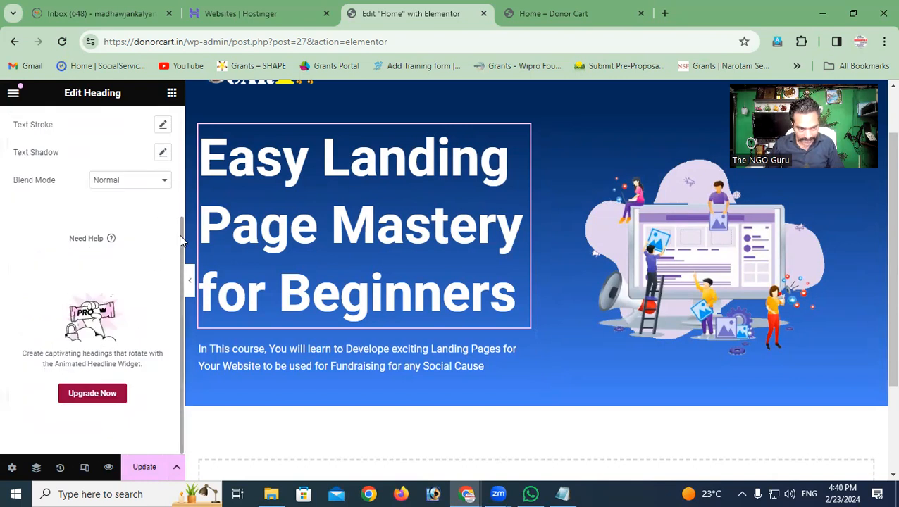
{"action": "scroll", "coordinate": [161, 179], "scroll_direction": "up", "scroll_amount": 3}
{"action": "scroll", "coordinate": [164, 173], "scroll_direction": "up", "scroll_amount": 1}
{"action": "scroll", "coordinate": [165, 176], "scroll_direction": "down", "scroll_amount": 2}
{"action": "scroll", "coordinate": [164, 180], "scroll_direction": "up", "scroll_amount": 1}
{"action": "left_click", "coordinate": [164, 180]}
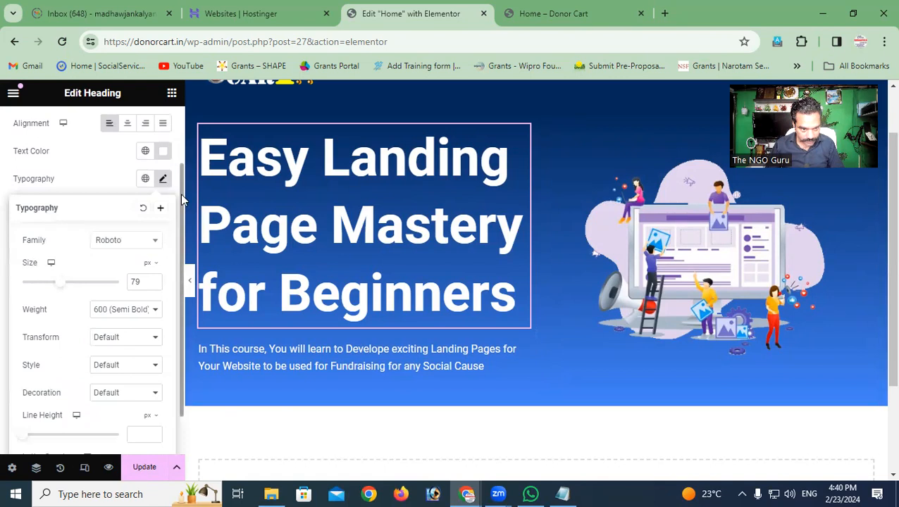
{"action": "scroll", "coordinate": [178, 231], "scroll_direction": "down", "scroll_amount": 1}
{"action": "left_click_drag", "start_coordinate": [179, 227], "coordinate": [177, 299]}
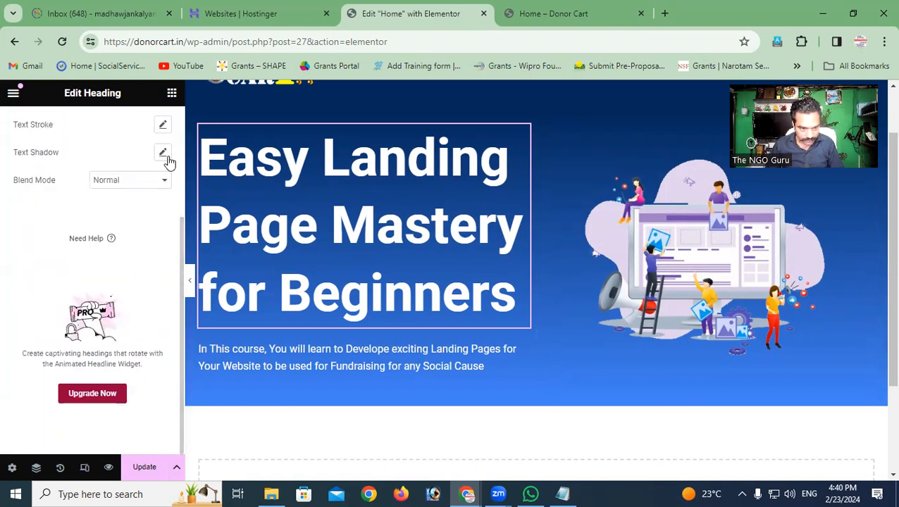
{"action": "left_click", "coordinate": [164, 127]}
{"action": "scroll", "coordinate": [164, 127], "scroll_direction": "up", "scroll_amount": 1}
{"action": "scroll", "coordinate": [176, 194], "scroll_direction": "up", "scroll_amount": 2}
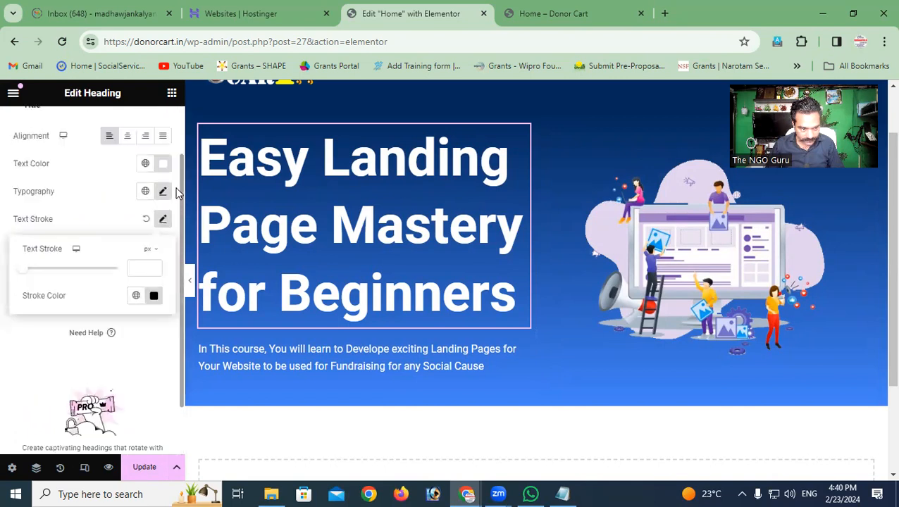
{"action": "scroll", "coordinate": [178, 193], "scroll_direction": "up", "scroll_amount": 2}
Step: Set the line height in the heading's typography to 78 px
{"action": "left_click", "coordinate": [163, 257]}
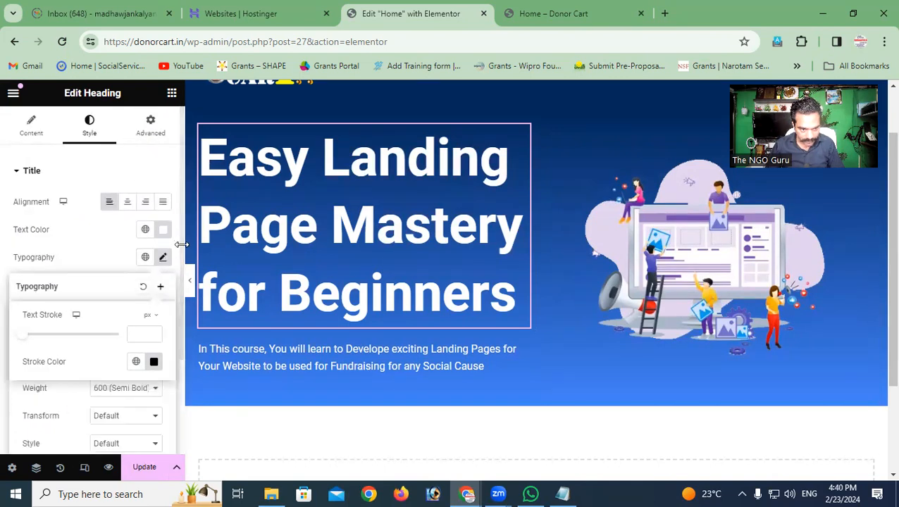
{"action": "scroll", "coordinate": [104, 288], "scroll_direction": "down", "scroll_amount": 3}
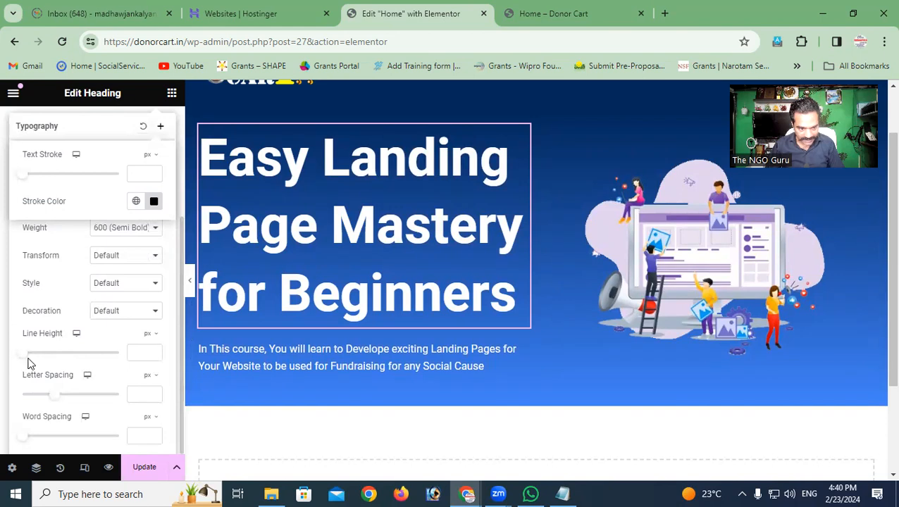
{"action": "left_click_drag", "start_coordinate": [28, 359], "coordinate": [104, 354]}
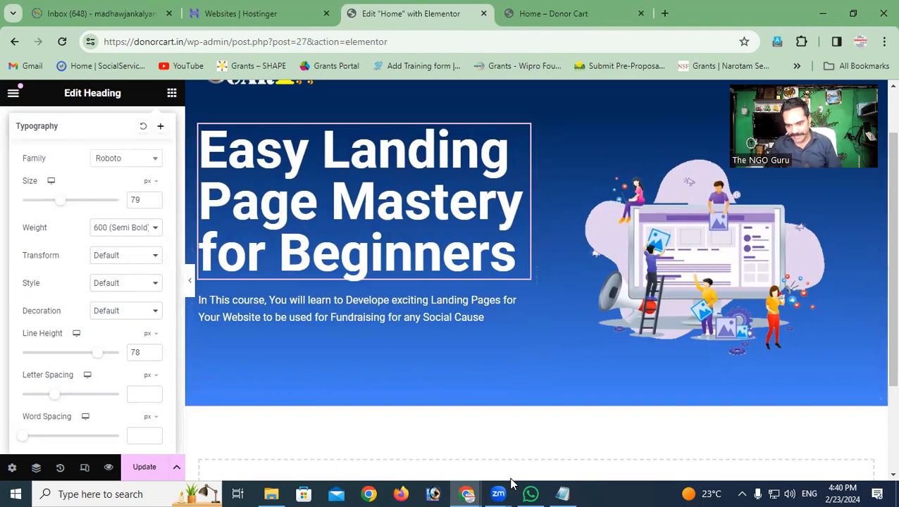
Step: Compare the heading's line spacing with the sajjansewasangh.org reference page and return to the editor
{"action": "mouse_move", "coordinate": [467, 494]}
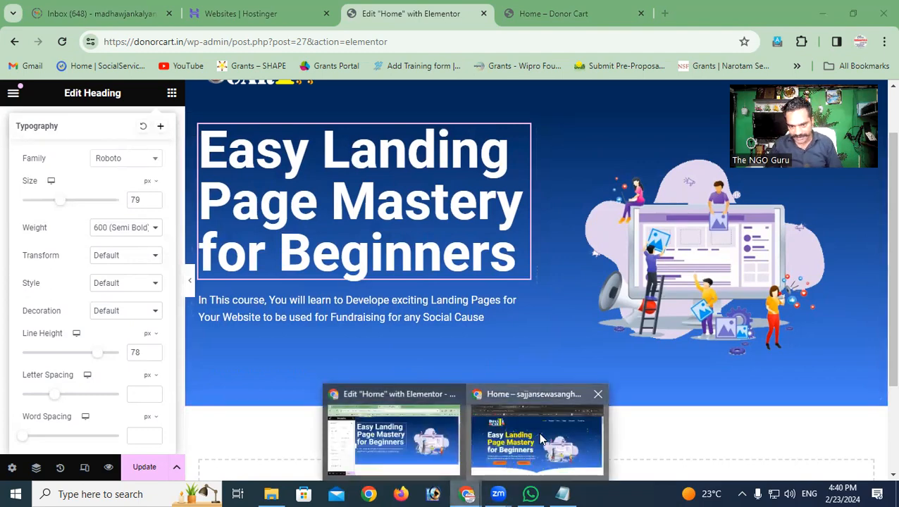
{"action": "left_click", "coordinate": [540, 439]}
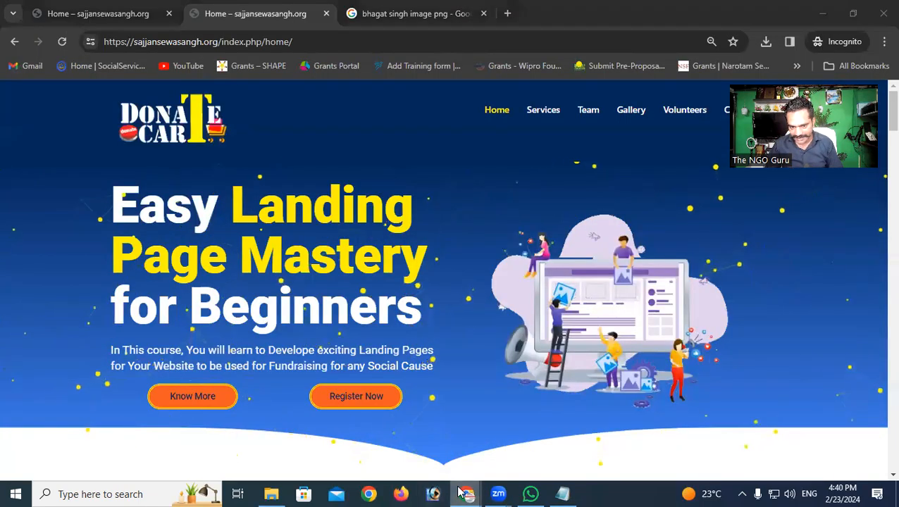
{"action": "mouse_move", "coordinate": [467, 494]}
{"action": "left_click", "coordinate": [391, 437]}
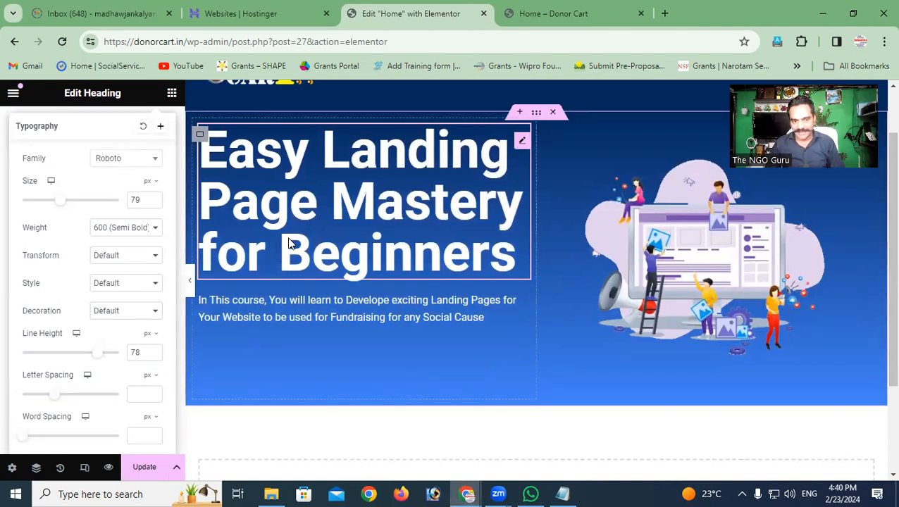
Step: Set the heading's line height to 81 px and update the page
{"action": "left_click_drag", "start_coordinate": [102, 361], "coordinate": [104, 360]}
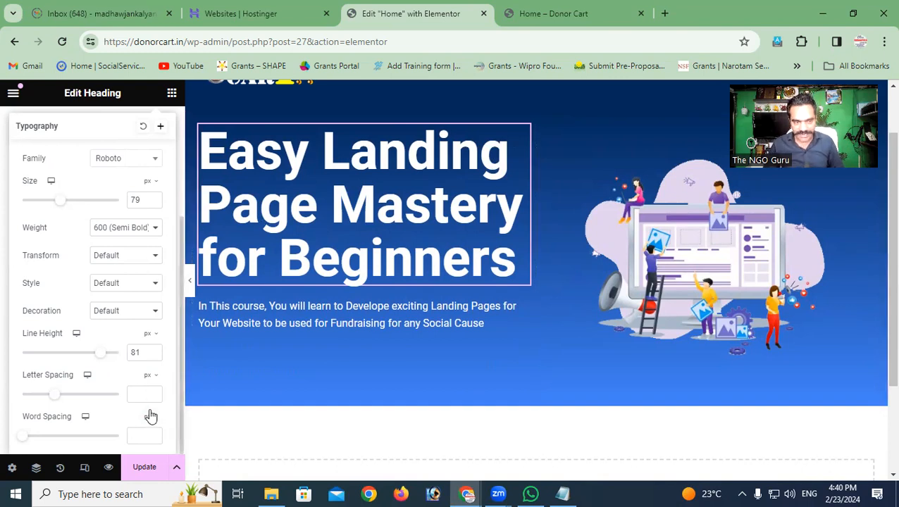
{"action": "left_click", "coordinate": [141, 472]}
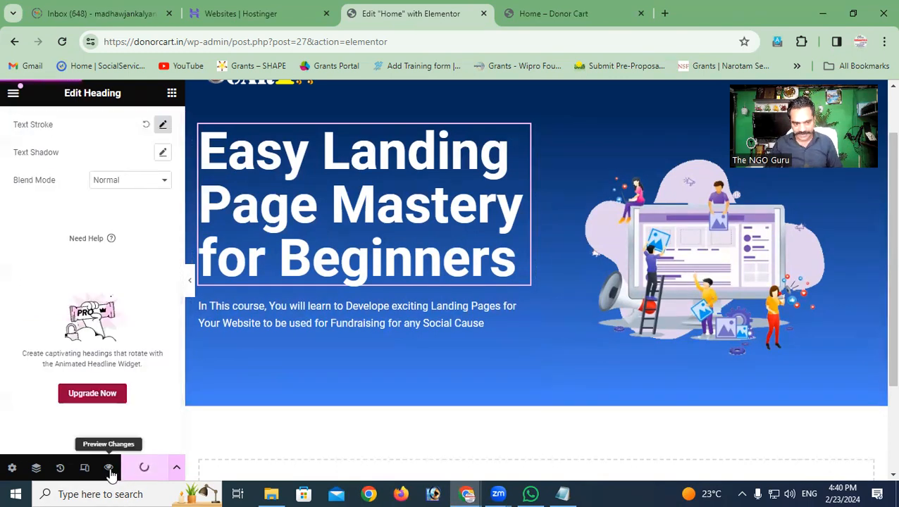
Step: Preview the updated Home page and examine the heading, text and image layout
{"action": "left_click", "coordinate": [108, 467]}
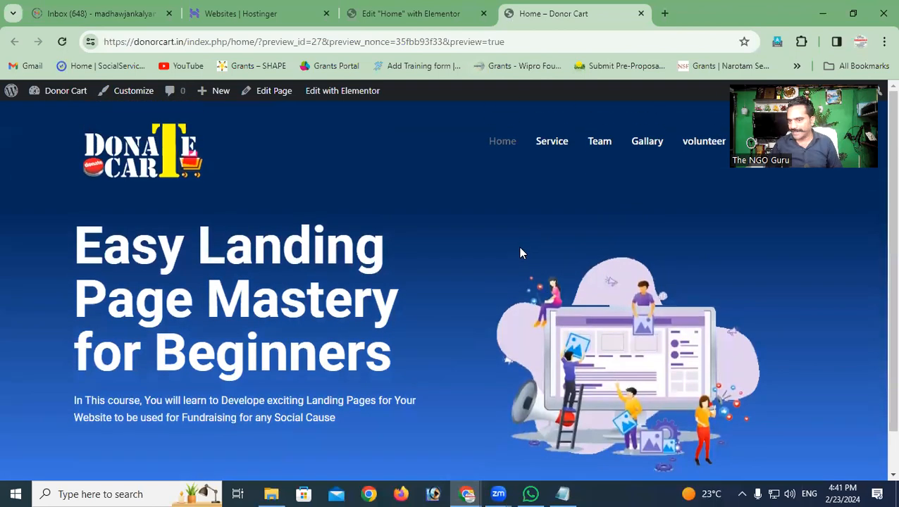
{"action": "scroll", "coordinate": [520, 252], "scroll_direction": "down", "scroll_amount": 1}
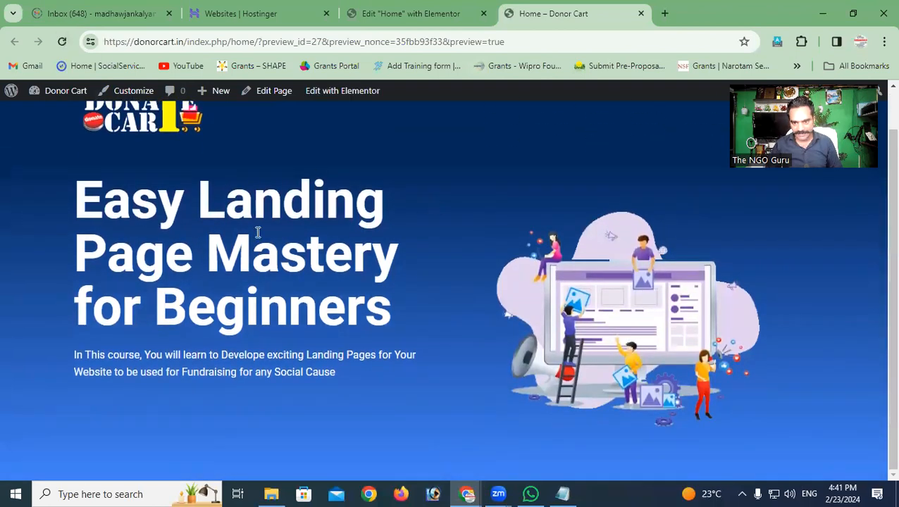
{"action": "scroll", "coordinate": [478, 244], "scroll_direction": "up", "scroll_amount": 1}
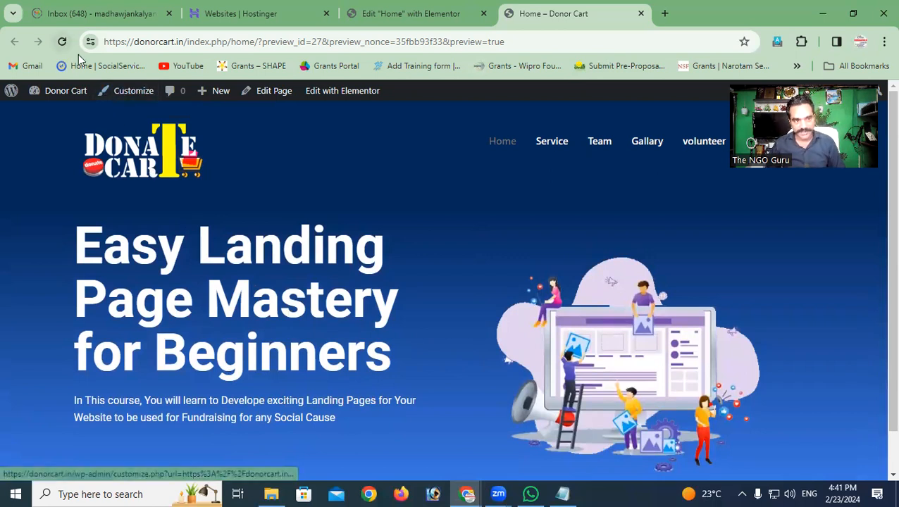
Step: Reopen the Home page for editing with Elementor and add a Dual Button widget below the course description
{"action": "left_click", "coordinate": [329, 98]}
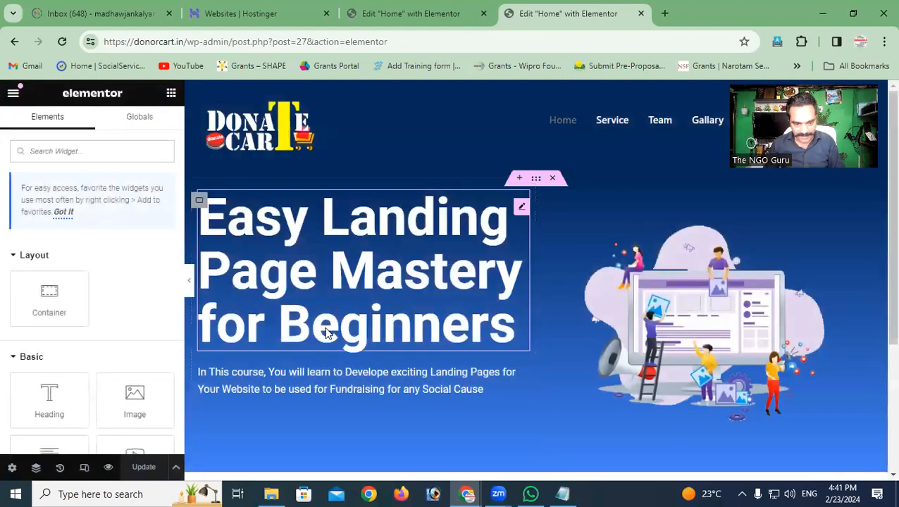
{"action": "left_click", "coordinate": [200, 202]}
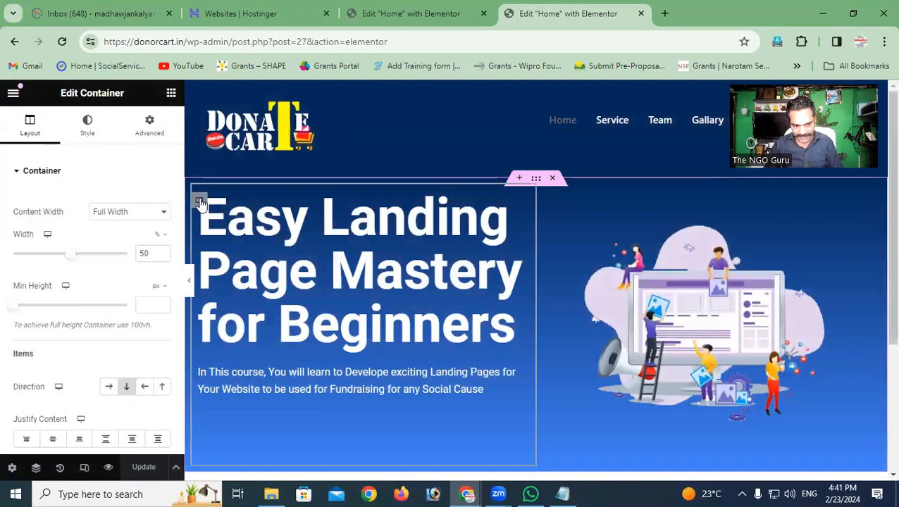
{"action": "left_click", "coordinate": [171, 94]}
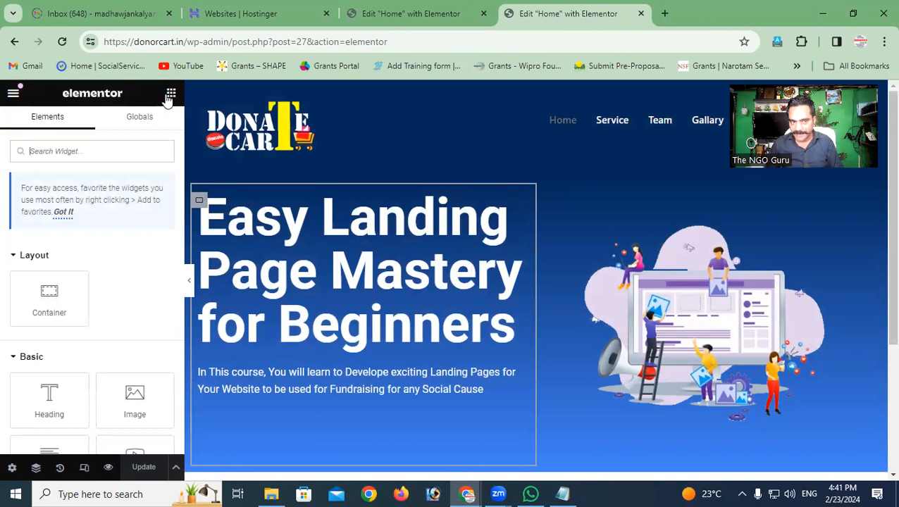
{"action": "left_click", "coordinate": [42, 149]}
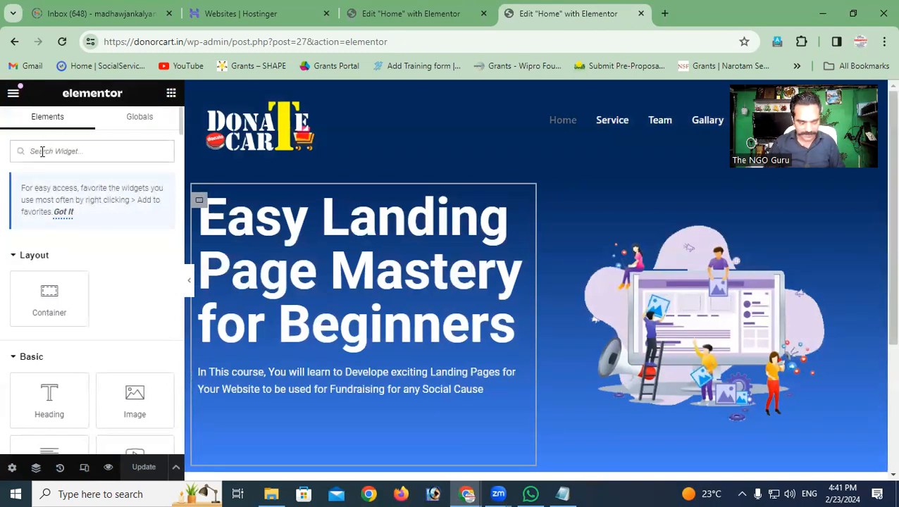
{"action": "type", "text": "Dual"}
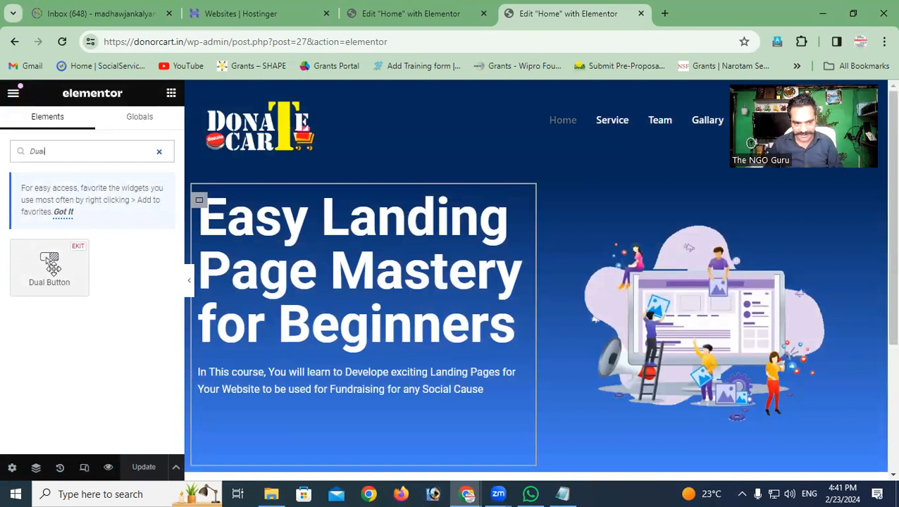
{"action": "left_click_drag", "start_coordinate": [53, 266], "coordinate": [318, 407]}
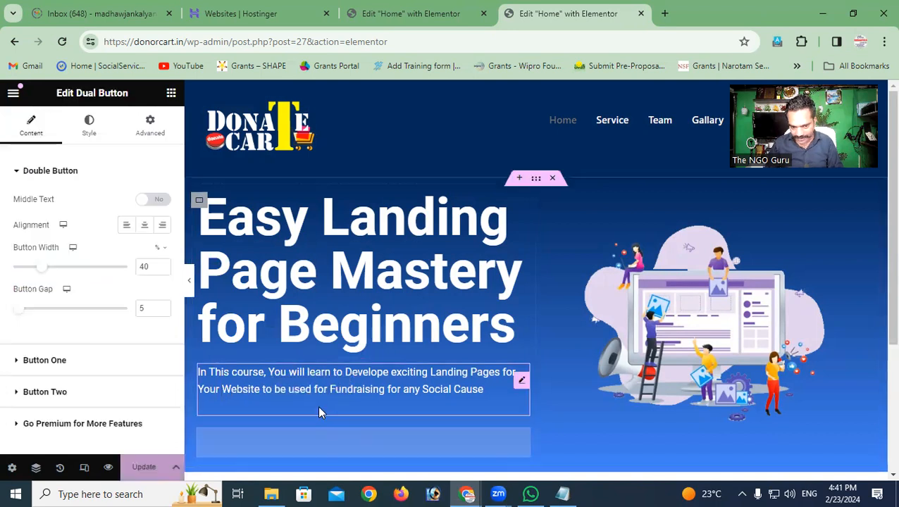
{"action": "scroll", "coordinate": [331, 411], "scroll_direction": "down", "scroll_amount": 2}
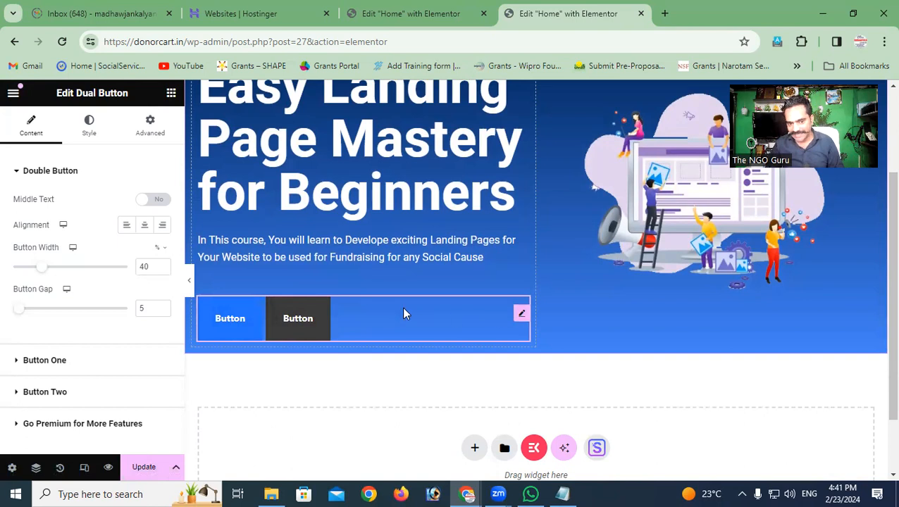
Step: Give Button One of the Dual Button widget a classic background in red, #FD0404
{"action": "left_click", "coordinate": [90, 127]}
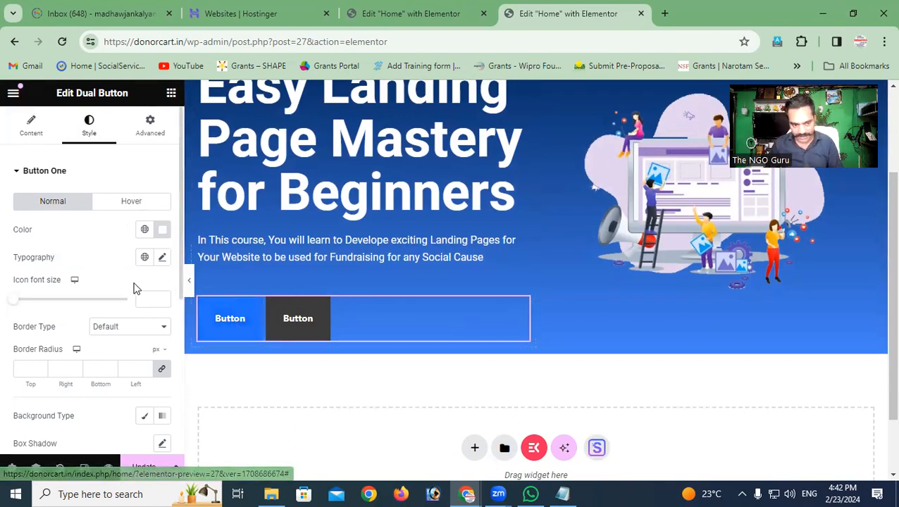
{"action": "scroll", "coordinate": [140, 310], "scroll_direction": "down", "scroll_amount": 1}
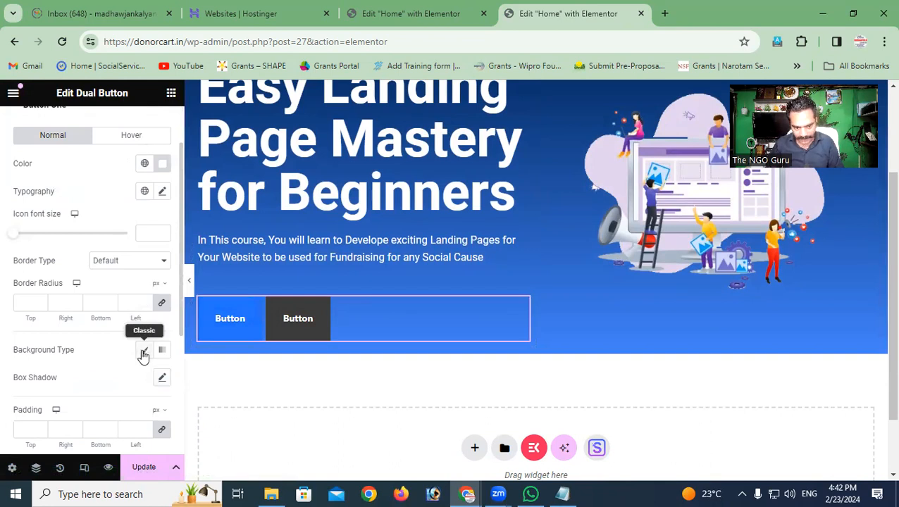
{"action": "left_click", "coordinate": [143, 352]}
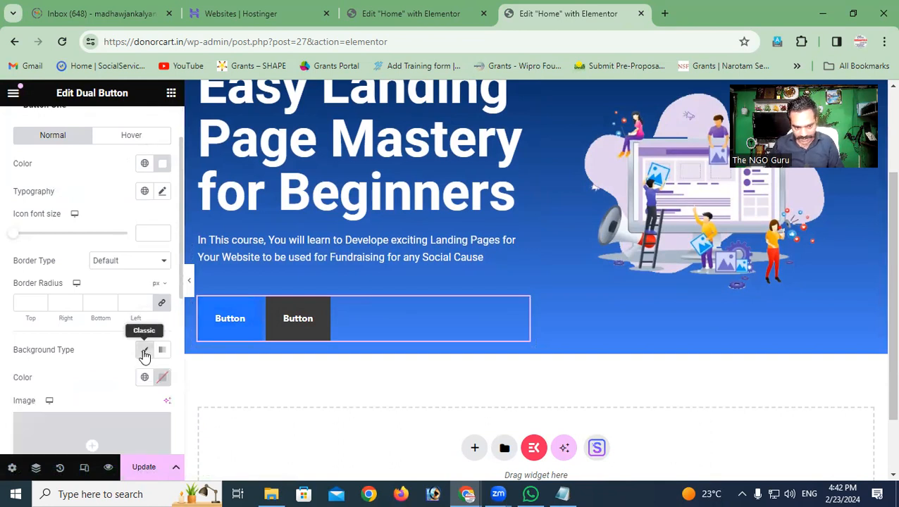
{"action": "left_click", "coordinate": [163, 380]}
{"action": "left_click_drag", "start_coordinate": [184, 289], "coordinate": [235, 207]}
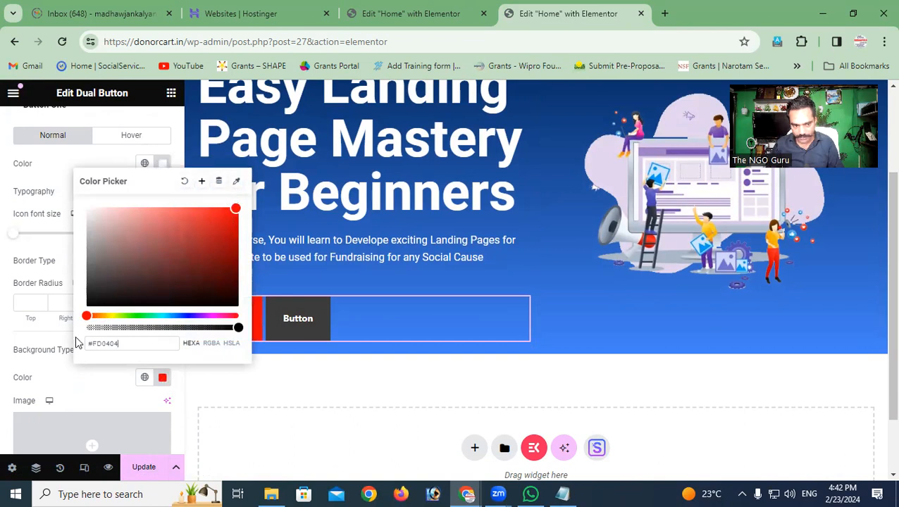
{"action": "left_click", "coordinate": [67, 377]}
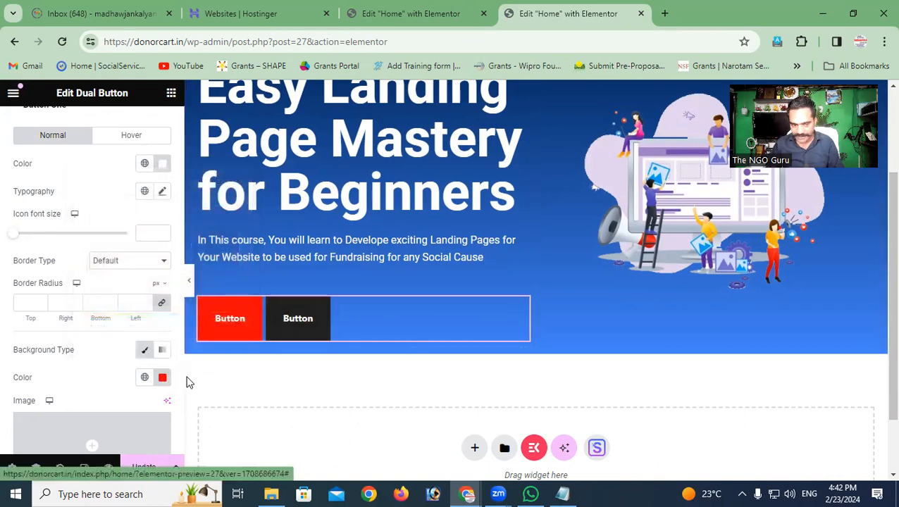
Step: Change Button One's background color to white, #FFFFFF
{"action": "left_click", "coordinate": [162, 378]}
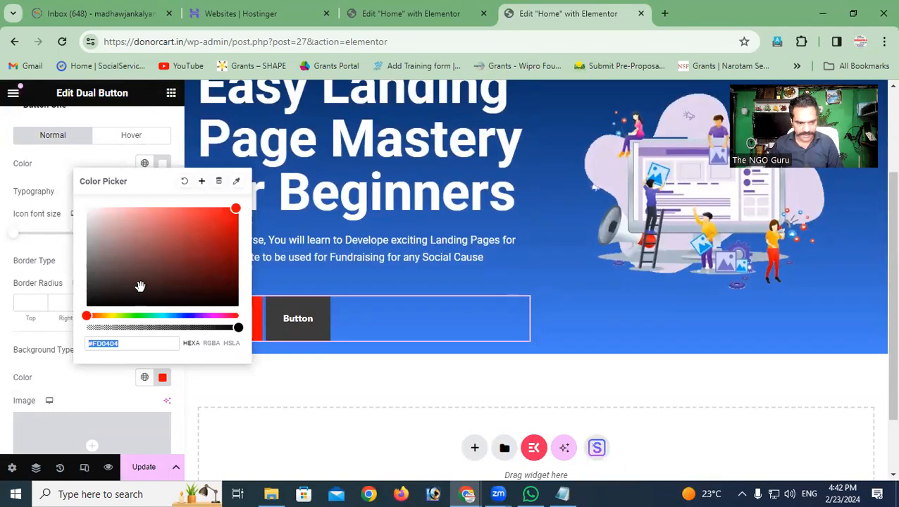
{"action": "left_click_drag", "start_coordinate": [113, 247], "coordinate": [85, 204]}
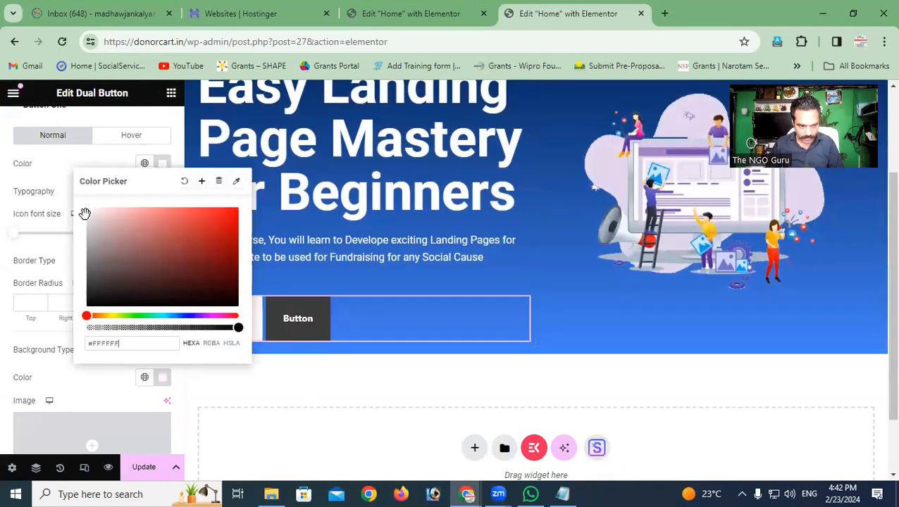
{"action": "left_click", "coordinate": [56, 246]}
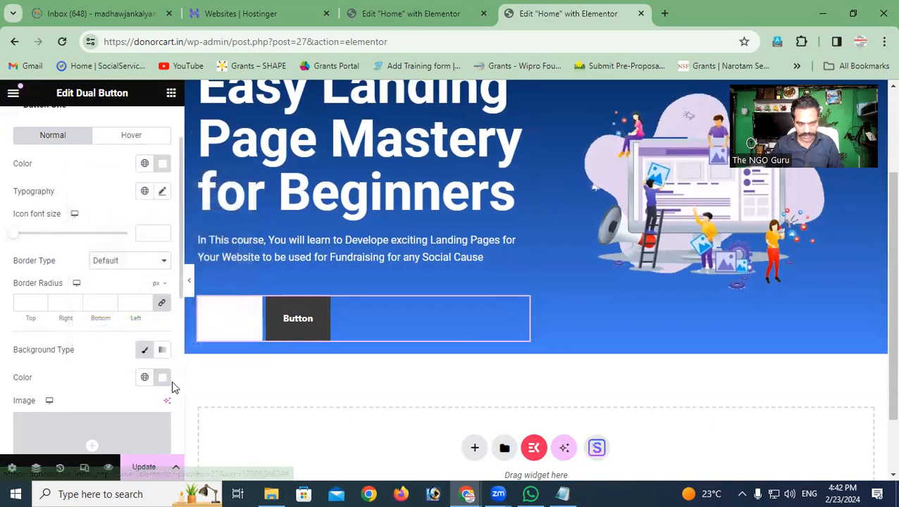
{"action": "scroll", "coordinate": [235, 313], "scroll_direction": "up", "scroll_amount": 1}
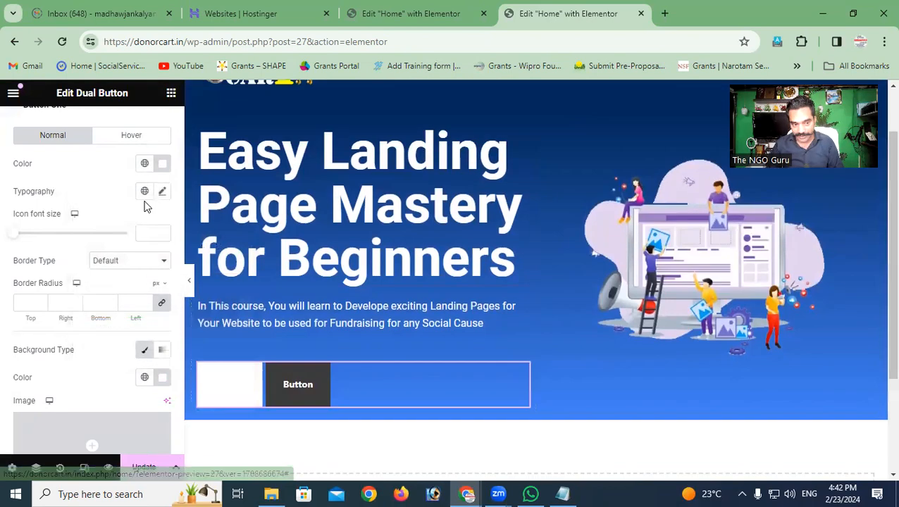
Step: Set Button One's text color to red, #F10000
{"action": "left_click", "coordinate": [162, 164]}
{"action": "left_click_drag", "start_coordinate": [147, 249], "coordinate": [239, 222]}
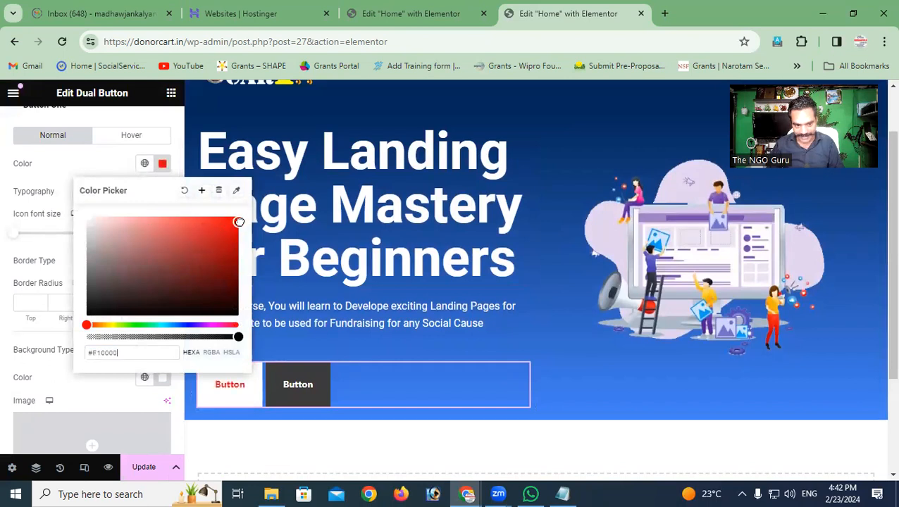
{"action": "left_click", "coordinate": [89, 164]}
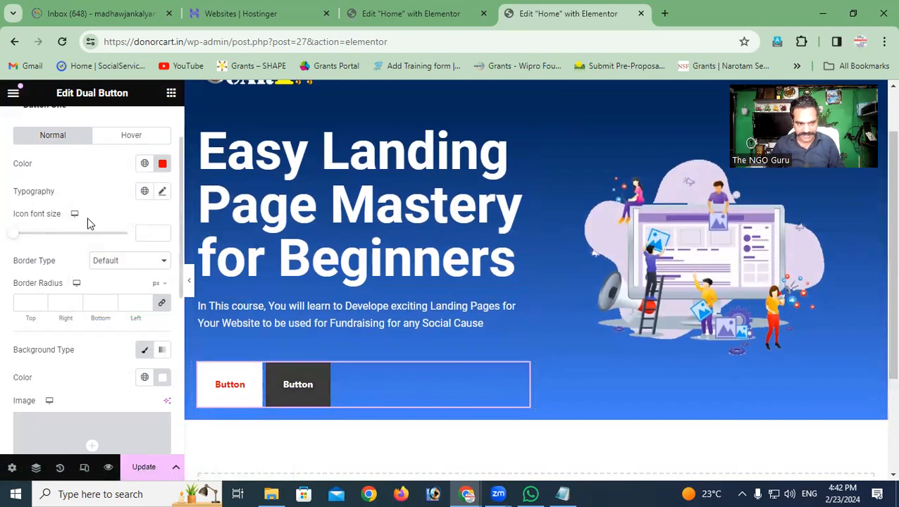
Step: Set Button Two's normal text color to red, #FC0000
{"action": "scroll", "coordinate": [89, 223], "scroll_direction": "up", "scroll_amount": 1}
{"action": "left_click", "coordinate": [17, 173]}
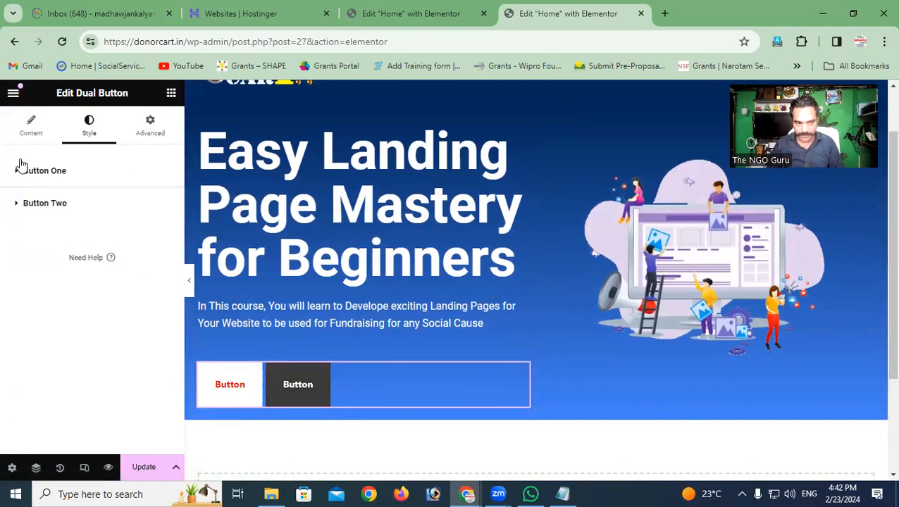
{"action": "left_click", "coordinate": [18, 208]}
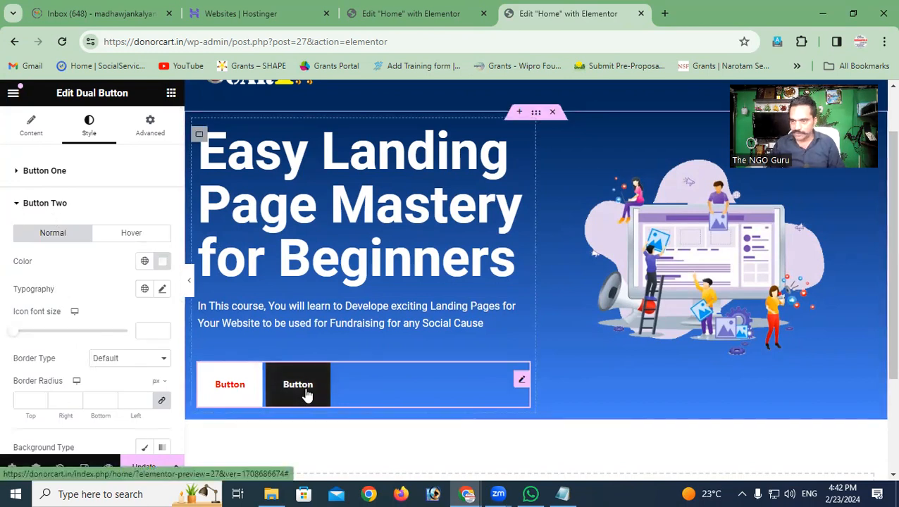
{"action": "left_click", "coordinate": [163, 264]}
{"action": "left_click_drag", "start_coordinate": [215, 328], "coordinate": [240, 316]}
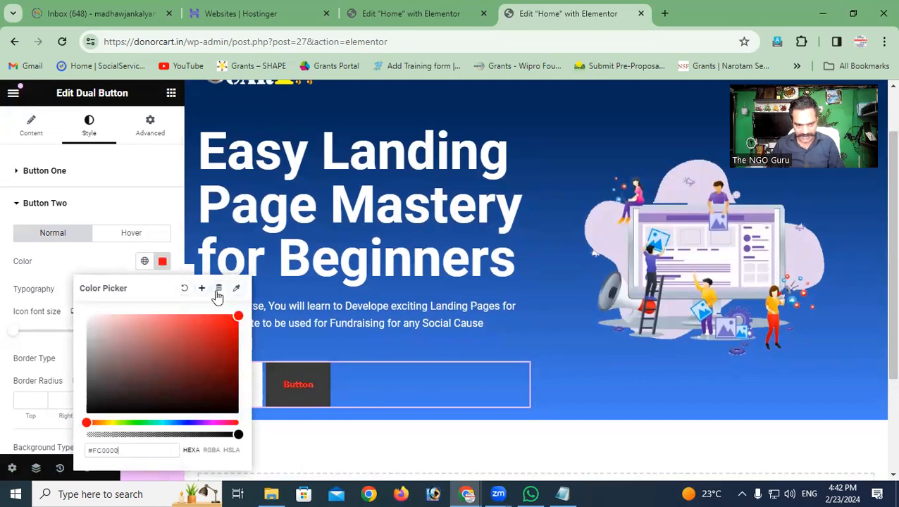
{"action": "left_click", "coordinate": [151, 204]}
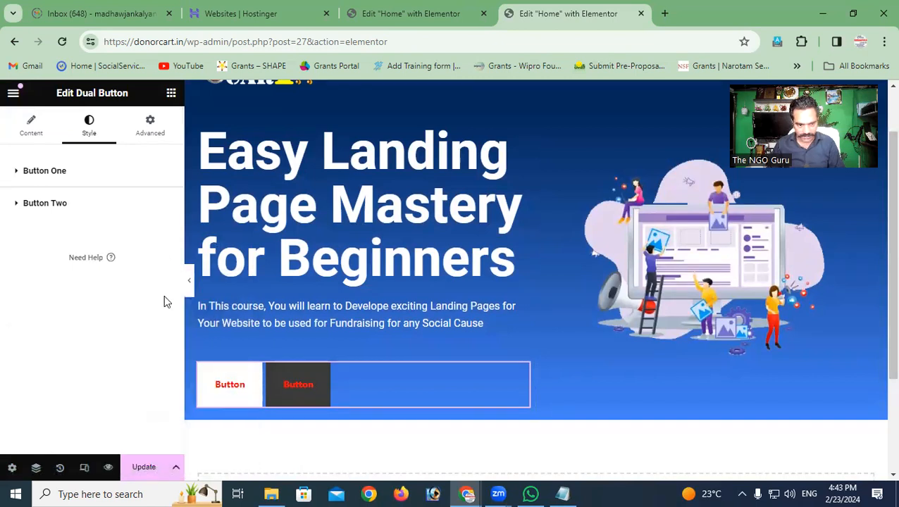
Step: Give Button Two a classic background in near-black, #12130E
{"action": "left_click", "coordinate": [71, 206]}
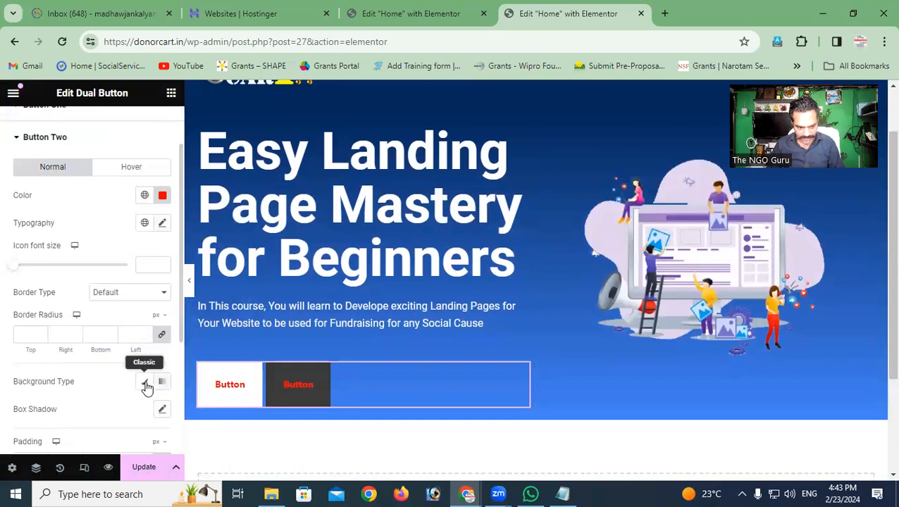
{"action": "left_click", "coordinate": [145, 382]}
{"action": "scroll", "coordinate": [154, 389], "scroll_direction": "down", "scroll_amount": 1}
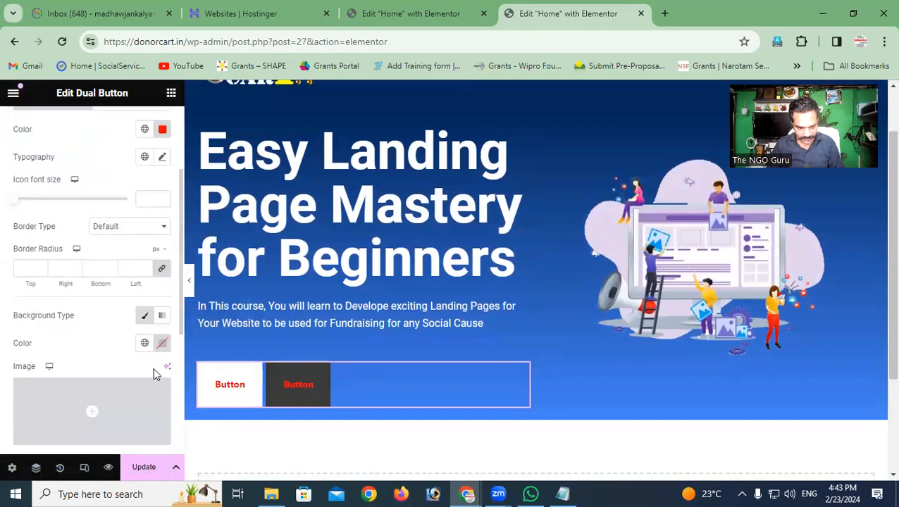
{"action": "left_click", "coordinate": [162, 344]}
{"action": "left_click_drag", "start_coordinate": [176, 223], "coordinate": [124, 264]}
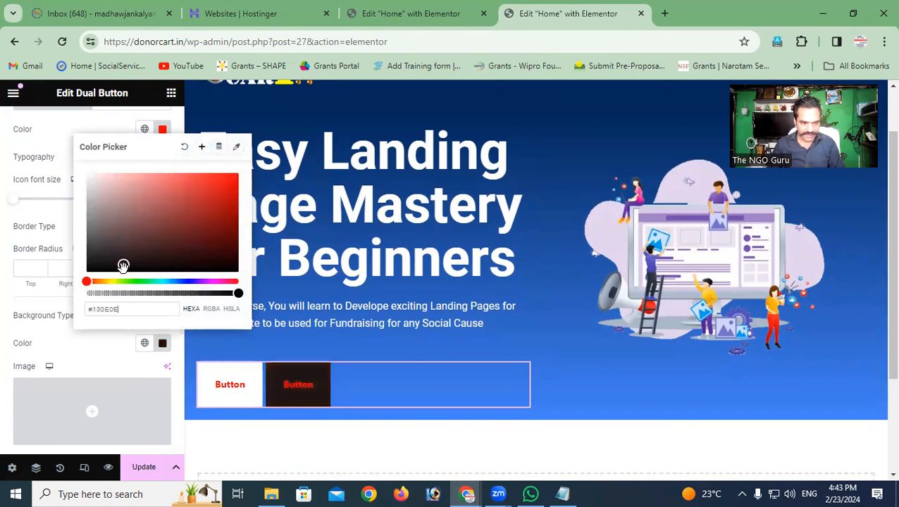
{"action": "left_click", "coordinate": [117, 282]}
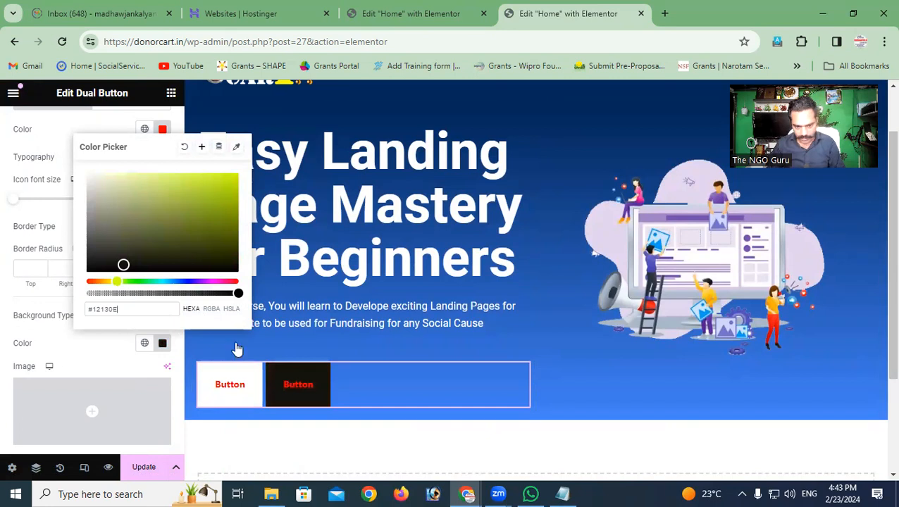
Step: Copy the yellow code #FFF302 from the Color Codes notes and apply it as Button Two's background color
{"action": "left_click", "coordinate": [563, 494]}
{"action": "left_click_drag", "start_coordinate": [621, 272], "coordinate": [670, 268]}
{"action": "key", "text": "ctrl+c"}
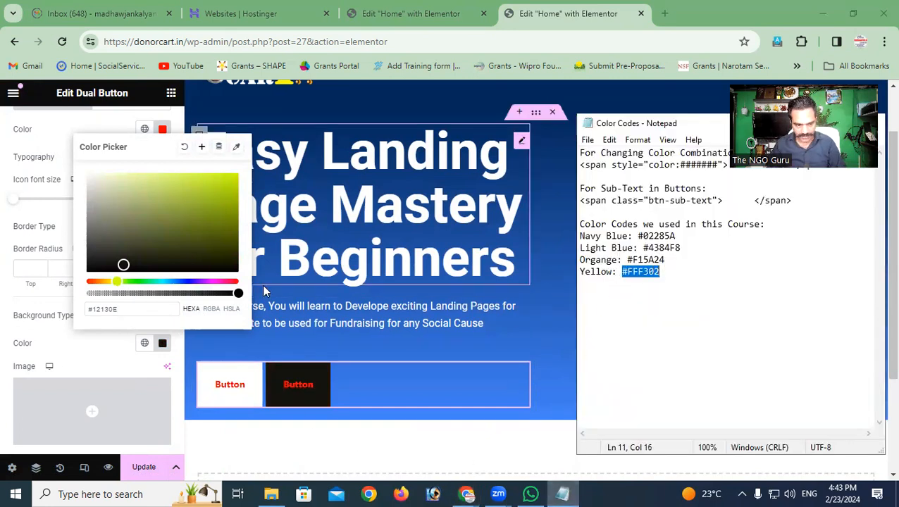
{"action": "left_click", "coordinate": [113, 309]}
{"action": "left_click_drag", "start_coordinate": [117, 310], "coordinate": [86, 311]}
{"action": "key", "text": "ctrl+v"}
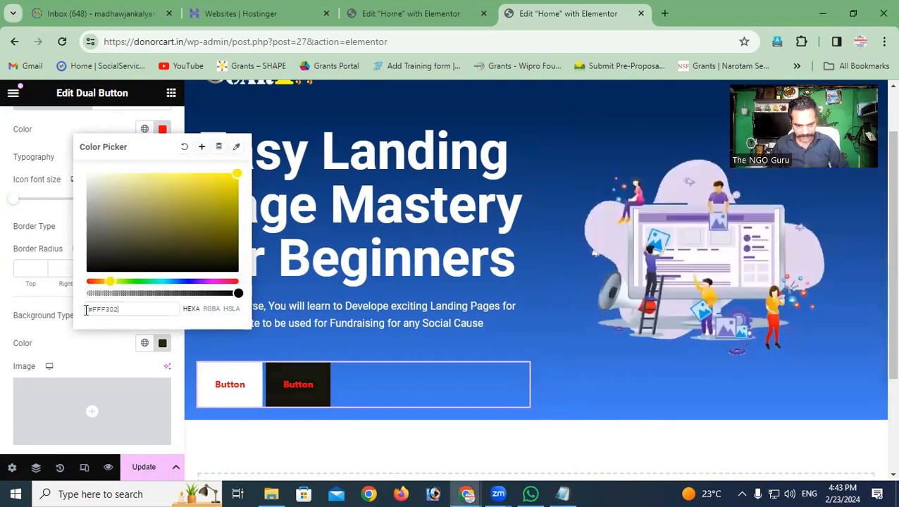
{"action": "left_click", "coordinate": [80, 124]}
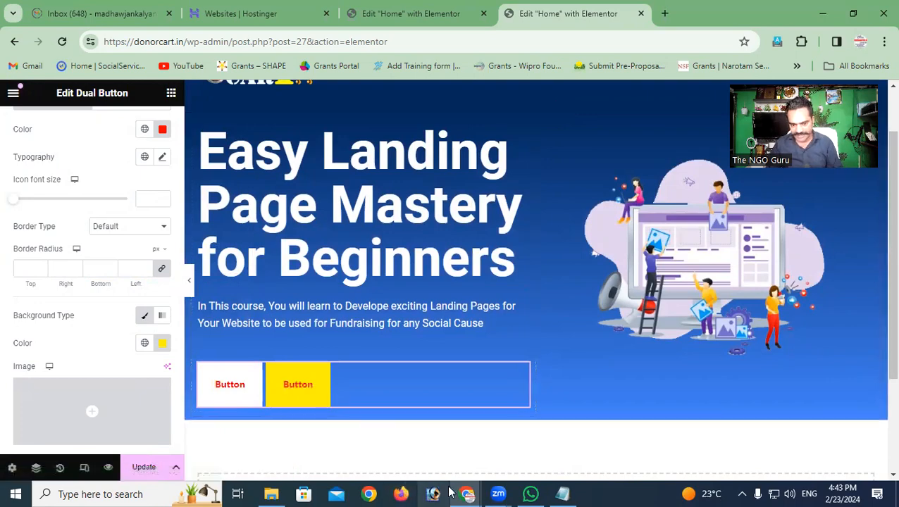
Step: Switch to the reference home page, examine its Know More and Register Now buttons, and return to the Elementor editor
{"action": "mouse_move", "coordinate": [470, 494]}
{"action": "left_click", "coordinate": [508, 459]}
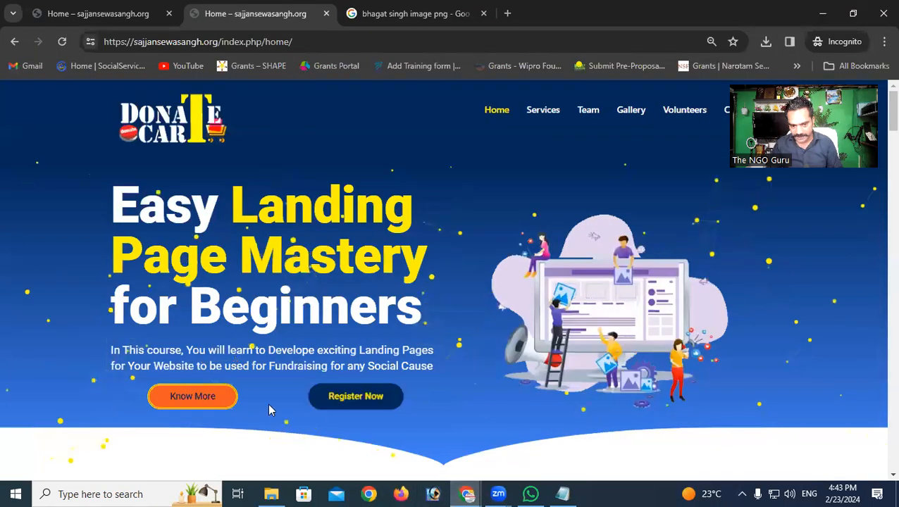
{"action": "mouse_move", "coordinate": [467, 493]}
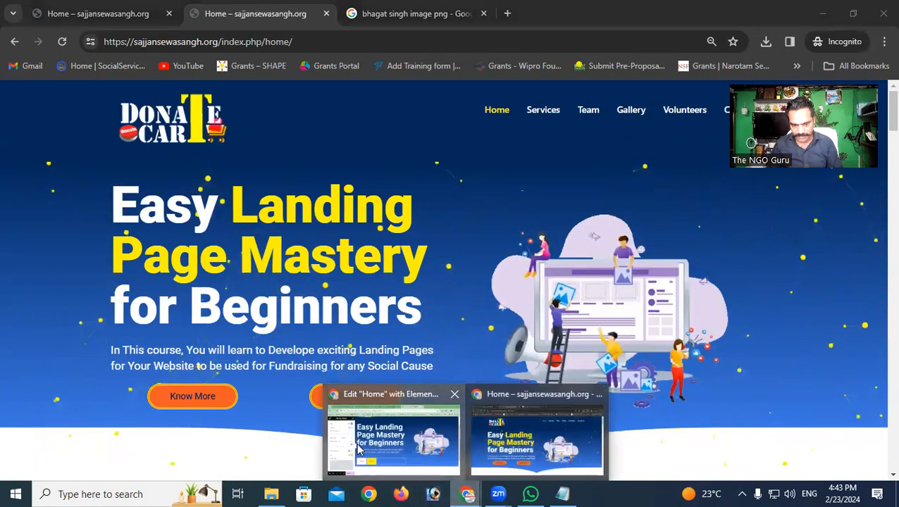
{"action": "left_click", "coordinate": [359, 450]}
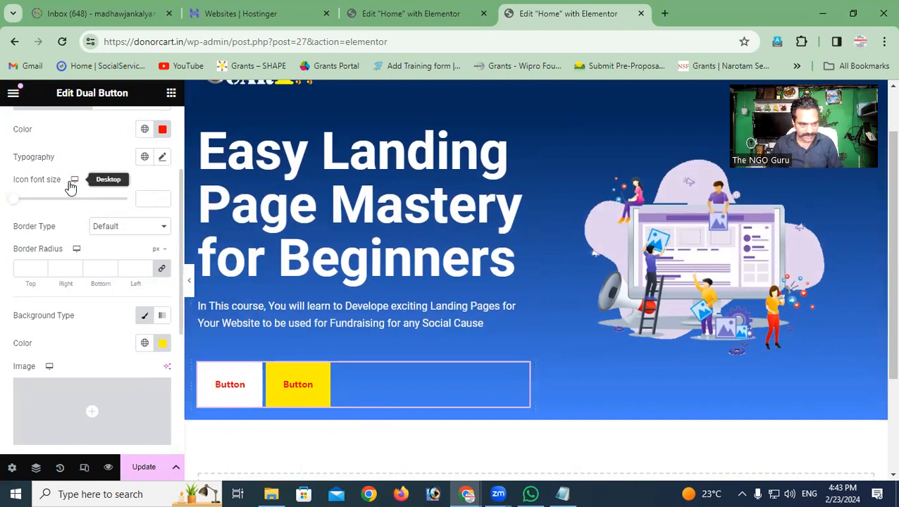
Step: Set the Dual Button widget's button width to 100% and its button gap to 66
{"action": "scroll", "coordinate": [36, 155], "scroll_direction": "up", "scroll_amount": 2}
{"action": "left_click", "coordinate": [14, 178]}
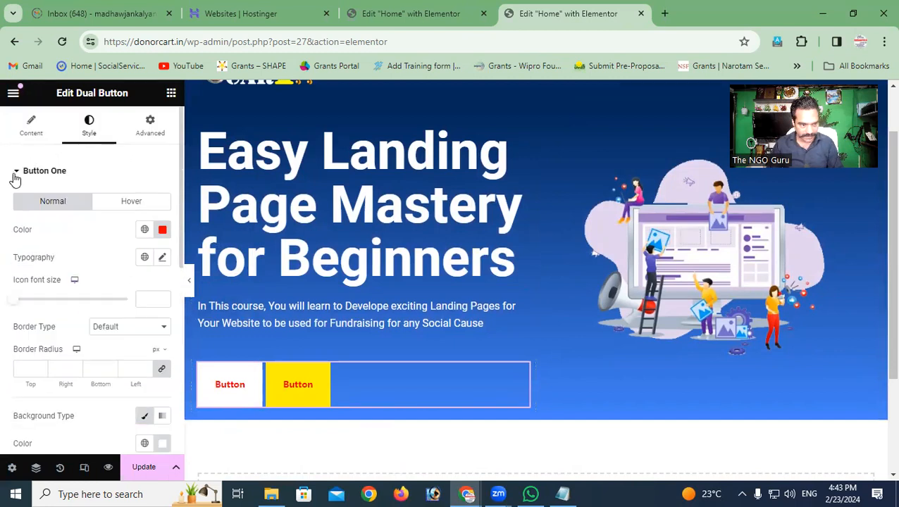
{"action": "left_click", "coordinate": [15, 178]}
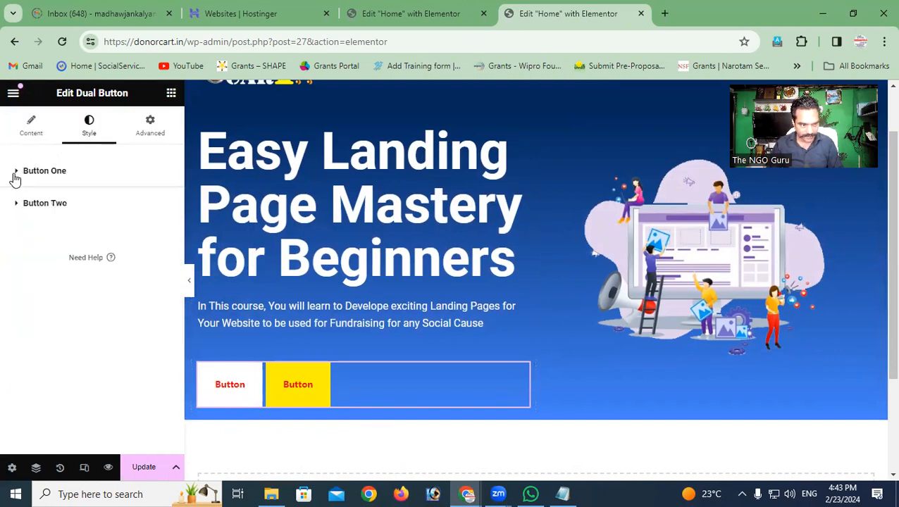
{"action": "left_click", "coordinate": [30, 129]}
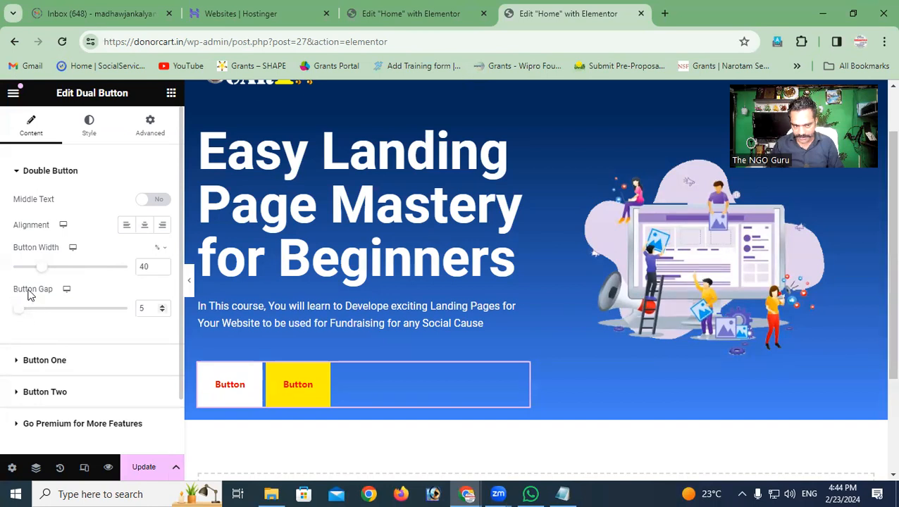
{"action": "left_click_drag", "start_coordinate": [24, 316], "coordinate": [58, 317]}
{"action": "left_click_drag", "start_coordinate": [42, 270], "coordinate": [95, 274]}
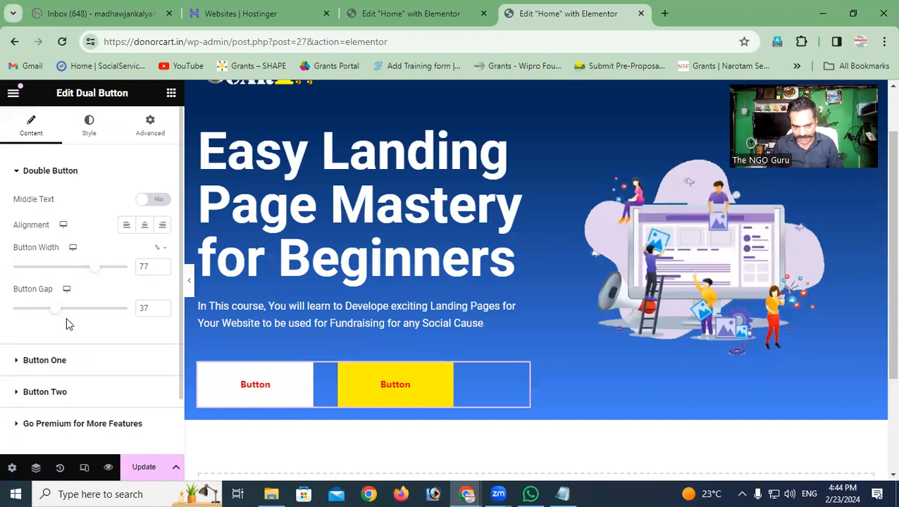
{"action": "left_click_drag", "start_coordinate": [59, 316], "coordinate": [92, 315]}
{"action": "left_click_drag", "start_coordinate": [99, 271], "coordinate": [133, 273]}
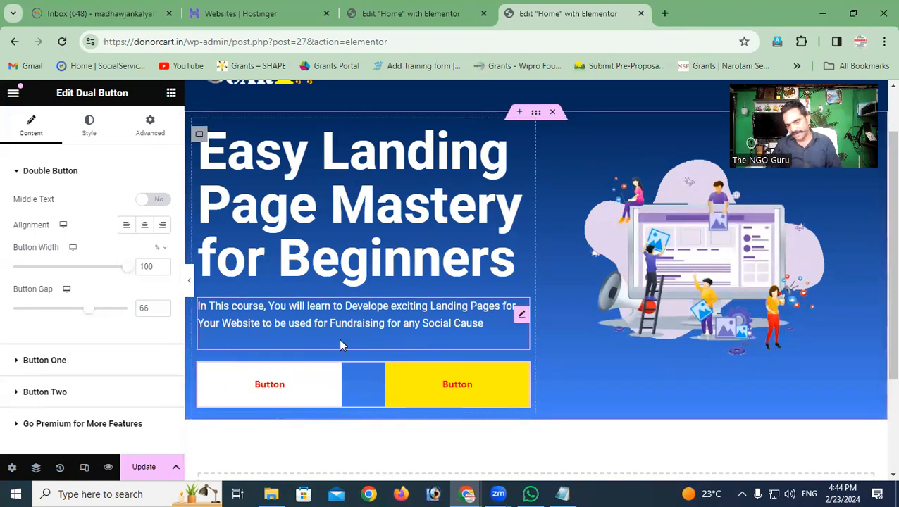
{"action": "left_click", "coordinate": [590, 357]}
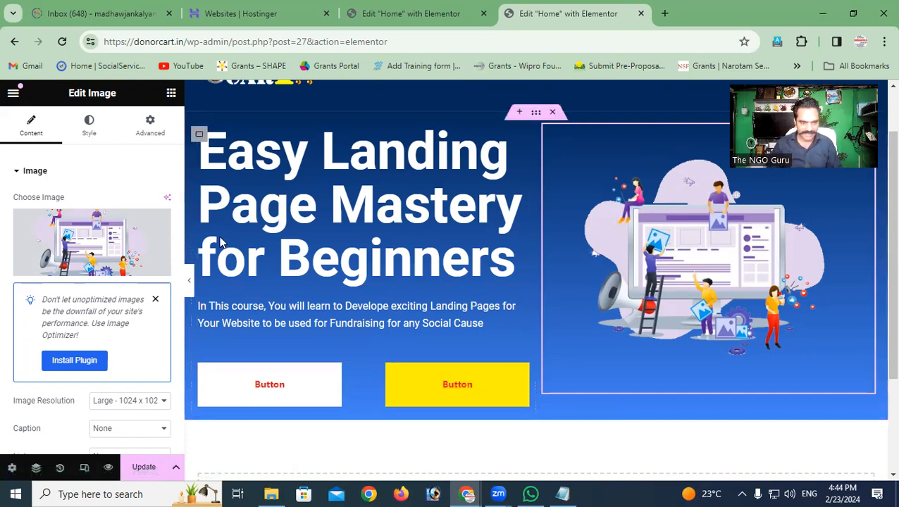
{"action": "left_click", "coordinate": [89, 134]}
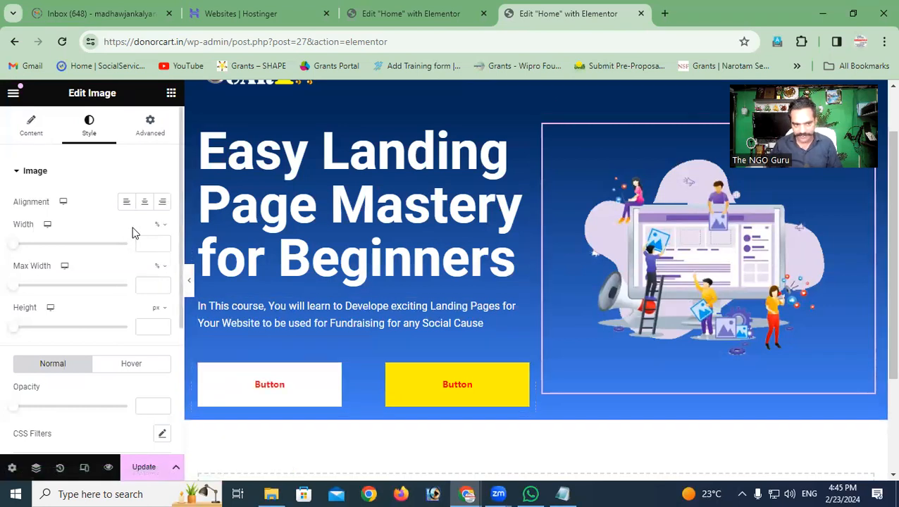
{"action": "left_click", "coordinate": [17, 175]}
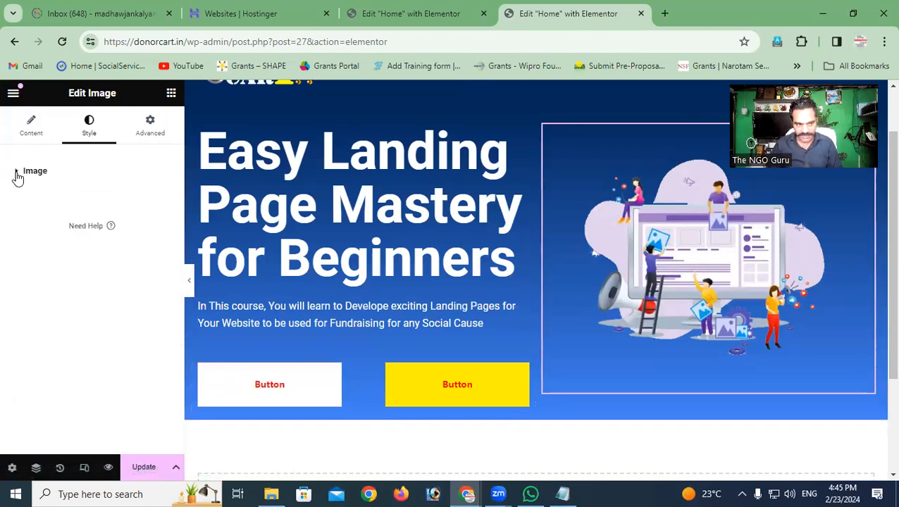
Step: Select the Dual Button widget below the course description and review Button One's text, link and icon settings
{"action": "left_click", "coordinate": [518, 382]}
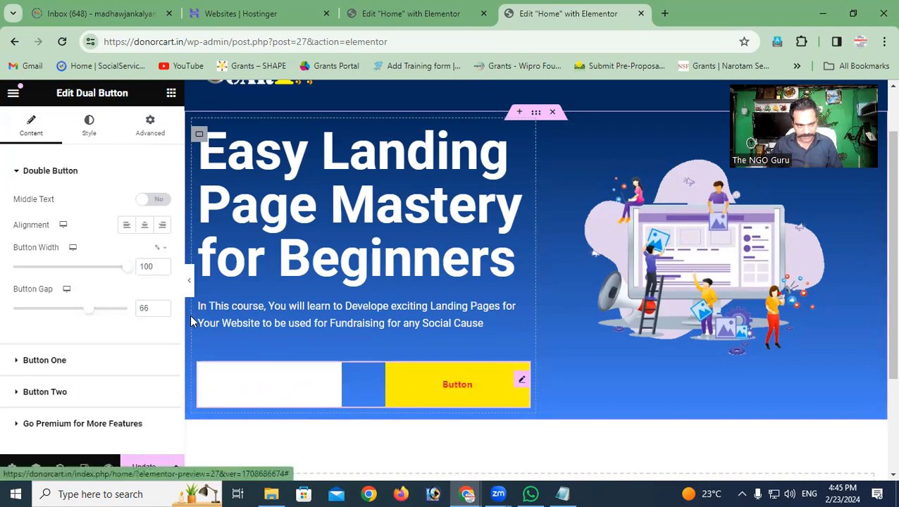
{"action": "left_click", "coordinate": [18, 176]}
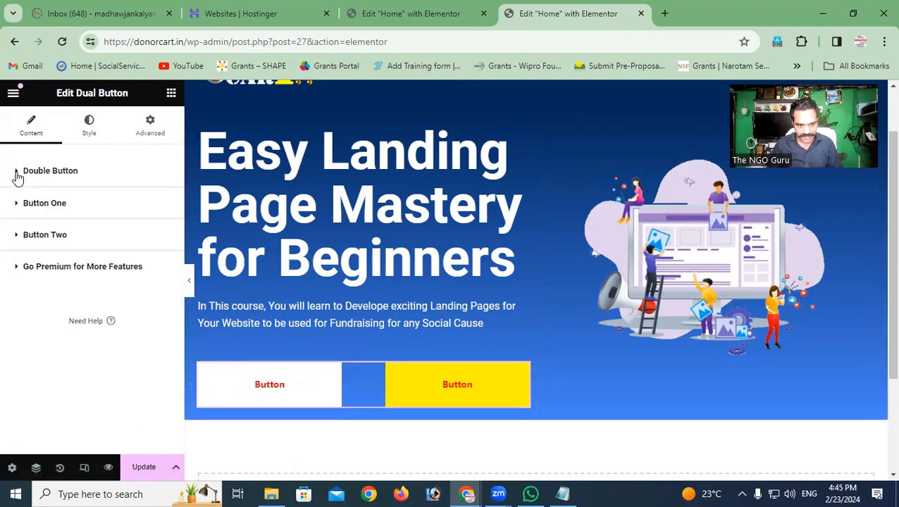
{"action": "left_click", "coordinate": [17, 210]}
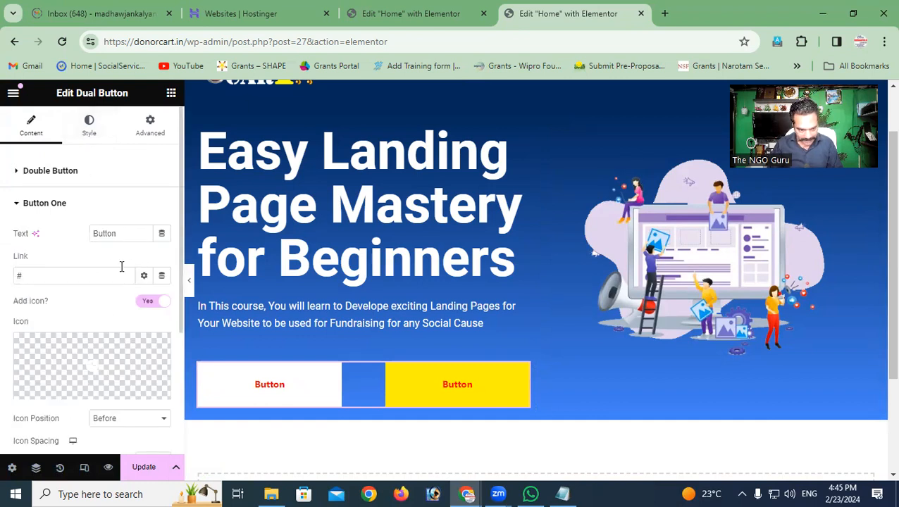
{"action": "scroll", "coordinate": [107, 267], "scroll_direction": "down", "scroll_amount": 2}
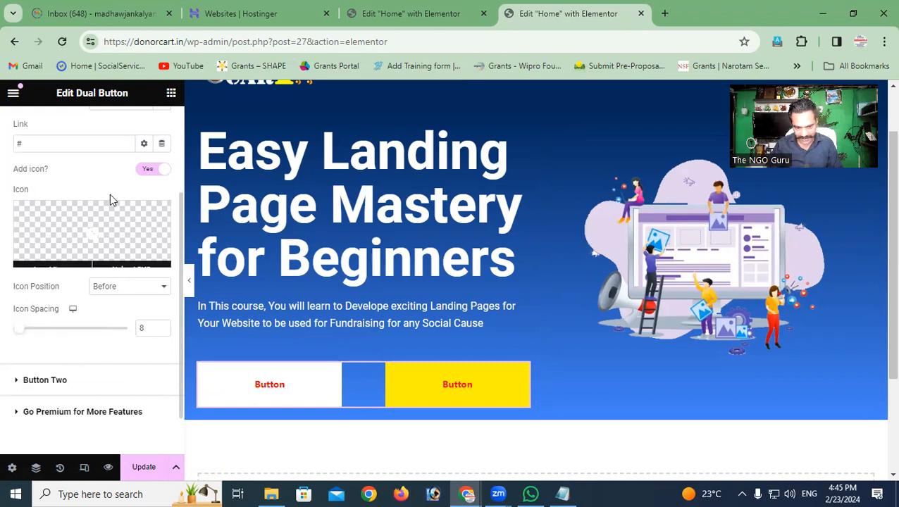
{"action": "scroll", "coordinate": [106, 220], "scroll_direction": "up", "scroll_amount": 2}
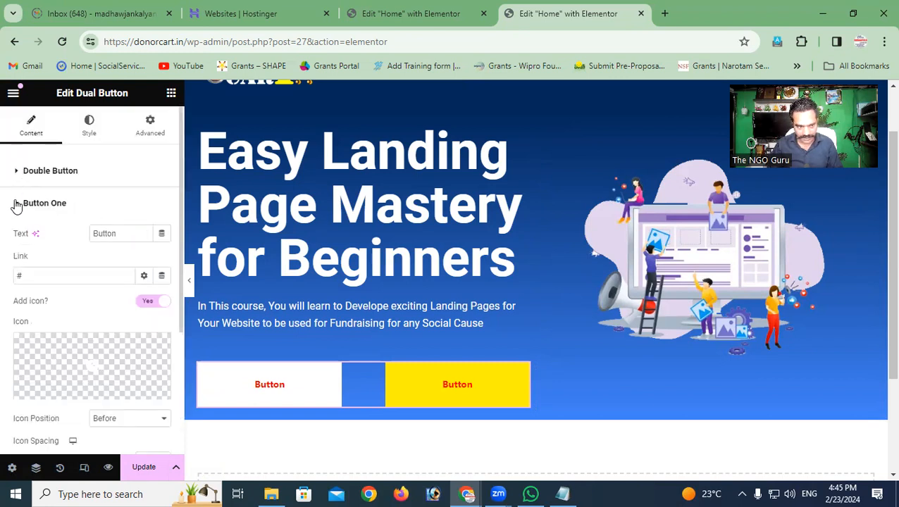
{"action": "left_click", "coordinate": [16, 205]}
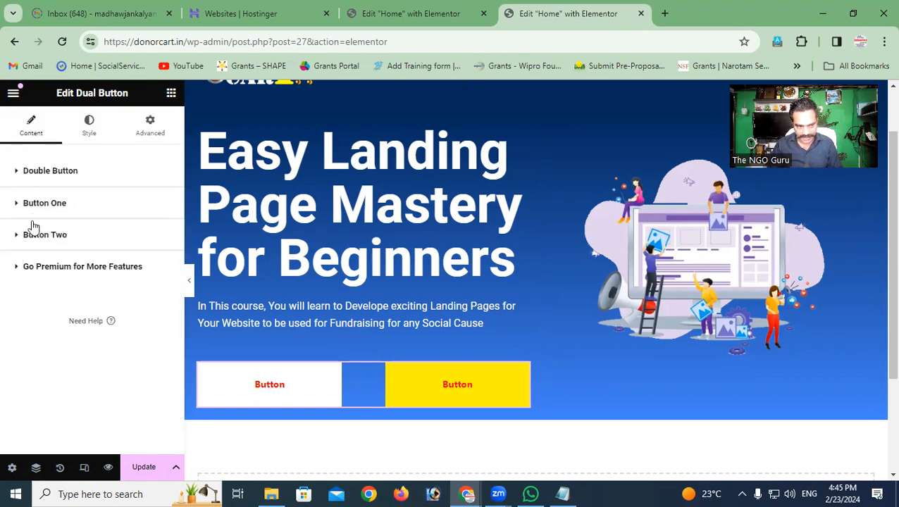
Step: Copy the navy blue code #02285A from the Color Codes notes and apply it as Button One's hover text color
{"action": "left_click", "coordinate": [89, 124]}
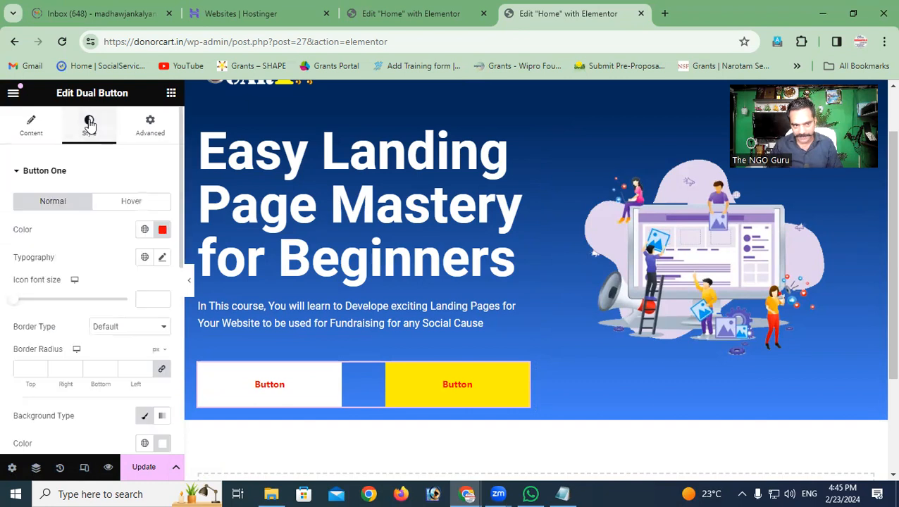
{"action": "left_click", "coordinate": [138, 206]}
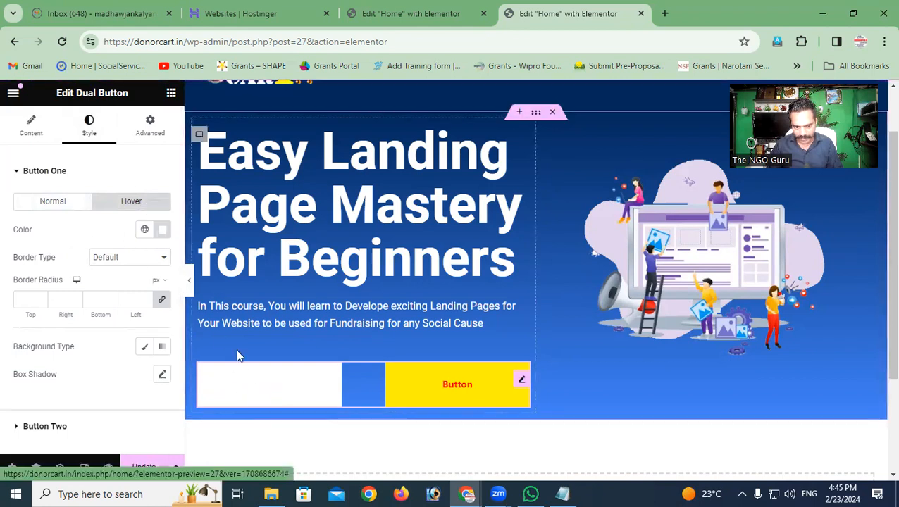
{"action": "left_click", "coordinate": [163, 231]}
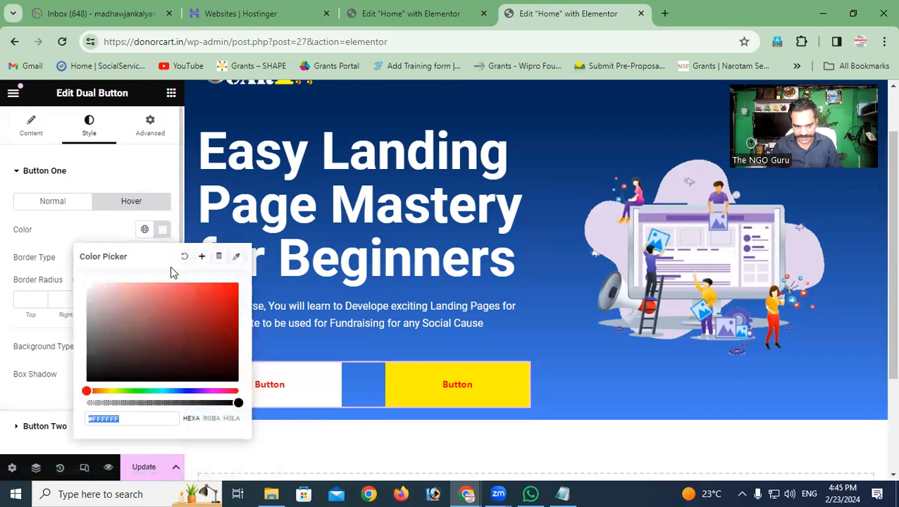
{"action": "left_click_drag", "start_coordinate": [199, 313], "coordinate": [238, 287]}
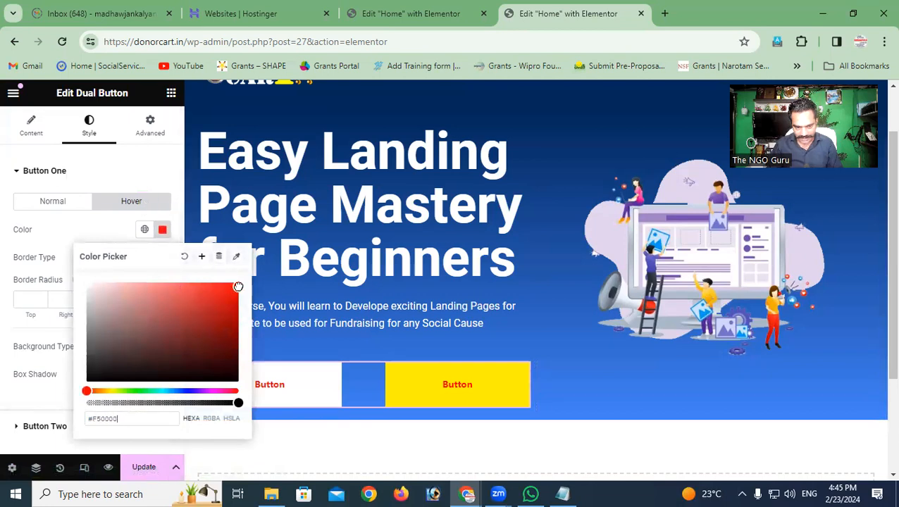
{"action": "left_click", "coordinate": [145, 341]}
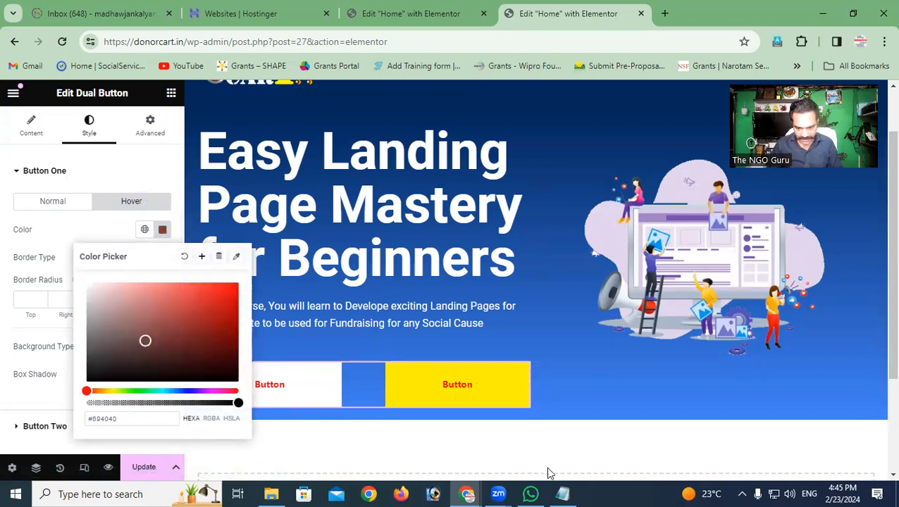
{"action": "left_click", "coordinate": [562, 494]}
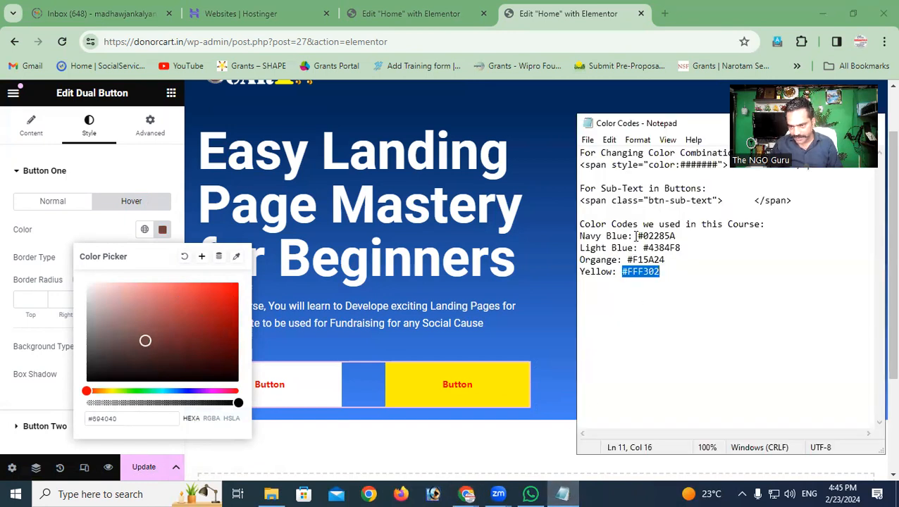
{"action": "left_click_drag", "start_coordinate": [637, 236], "coordinate": [683, 236]}
{"action": "key", "text": "ctrl+c"}
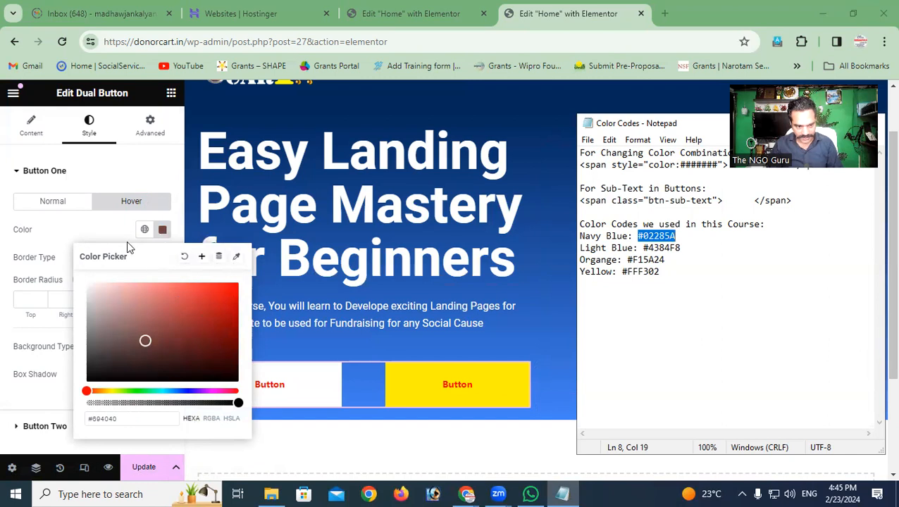
{"action": "left_click_drag", "start_coordinate": [123, 417], "coordinate": [78, 420]}
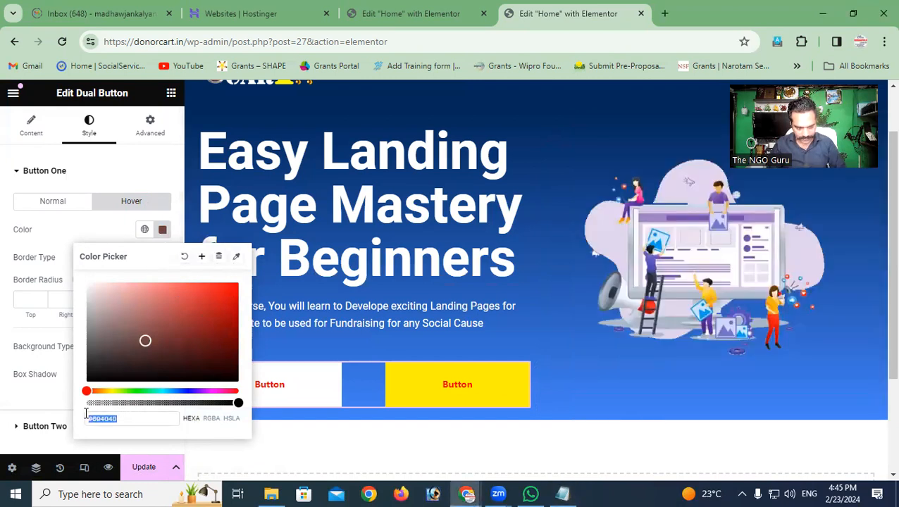
{"action": "key", "text": "ctrl+v"}
{"action": "left_click", "coordinate": [117, 229]}
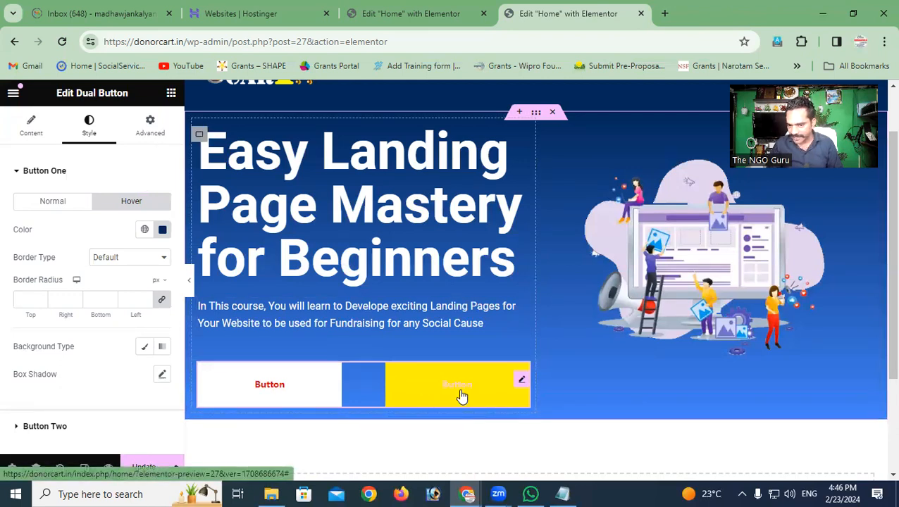
Step: Set Button Two's hover text color to the copied navy blue, #02285A
{"action": "left_click", "coordinate": [16, 173]}
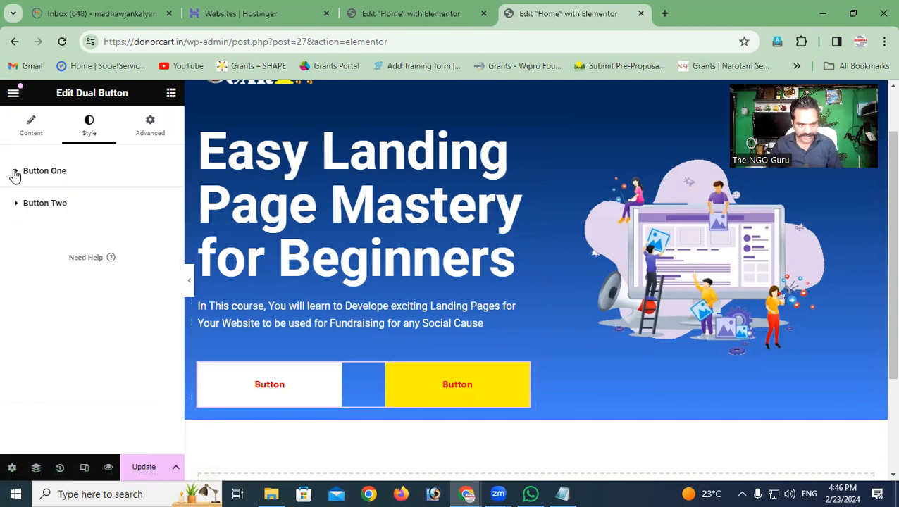
{"action": "left_click", "coordinate": [19, 209]}
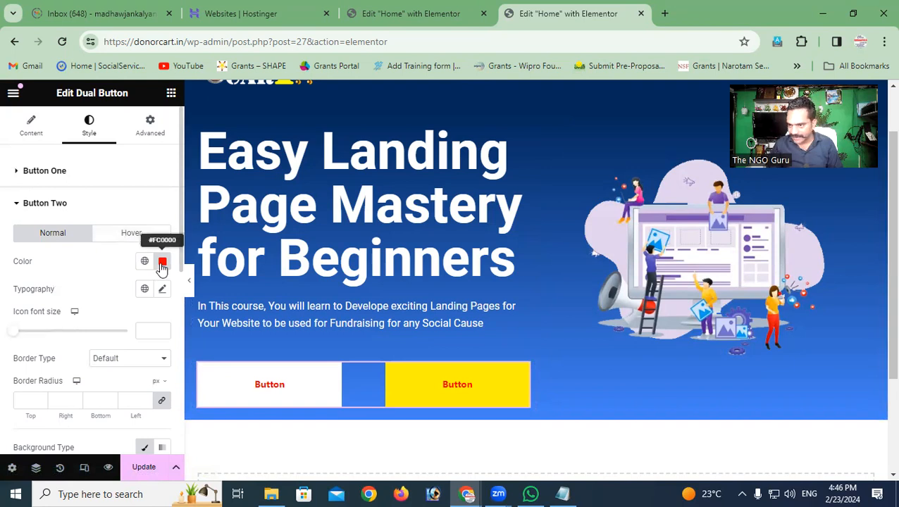
{"action": "left_click", "coordinate": [131, 234]}
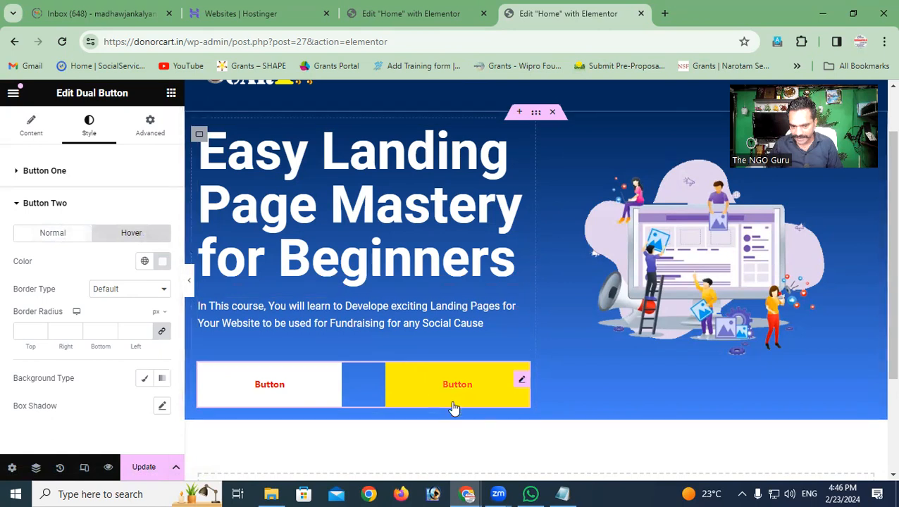
{"action": "left_click", "coordinate": [161, 262]}
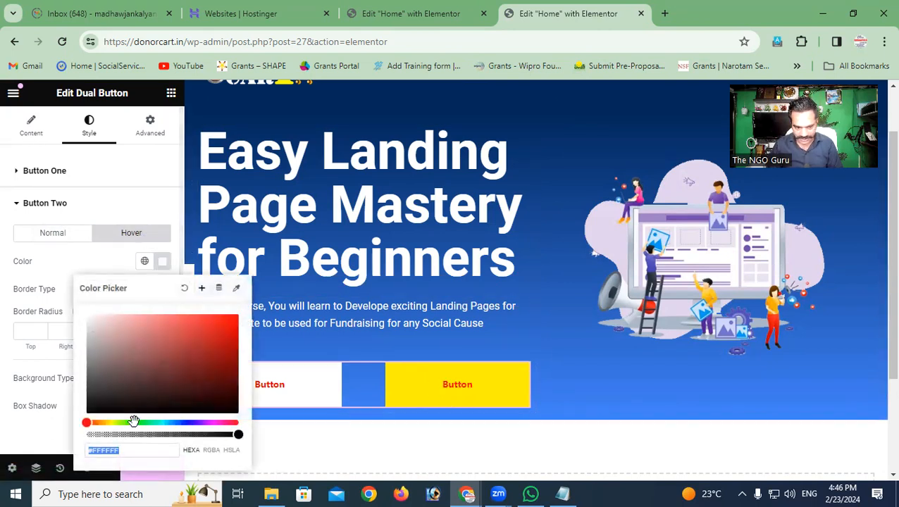
{"action": "key", "text": "ctrl+v"}
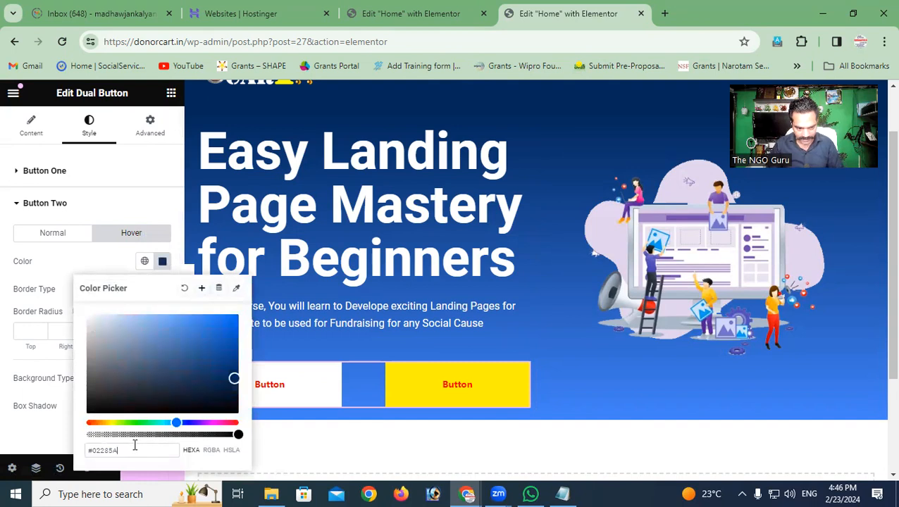
{"action": "left_click", "coordinate": [134, 208]}
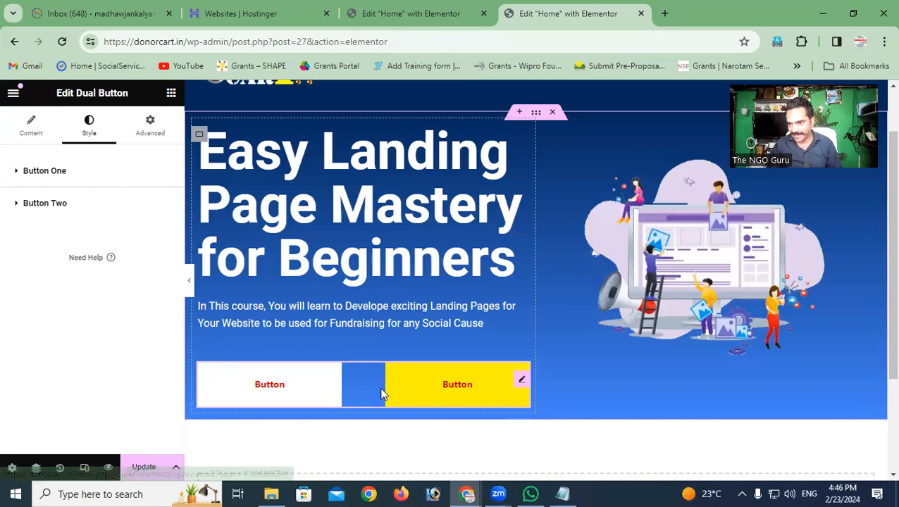
Step: Copy the orange code #F15A24 from the Color Codes notes and apply it as Button One's normal text color
{"action": "scroll", "coordinate": [521, 247], "scroll_direction": "up", "scroll_amount": 1}
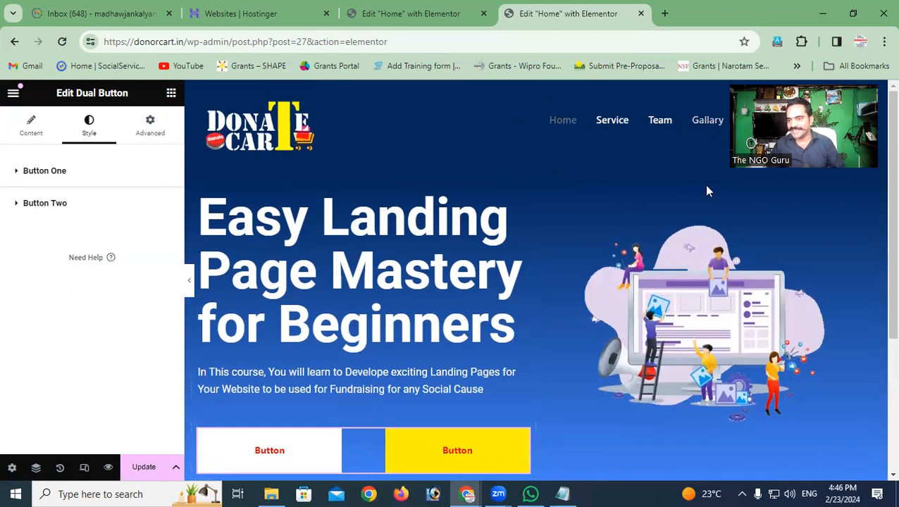
{"action": "scroll", "coordinate": [469, 340], "scroll_direction": "down", "scroll_amount": 3}
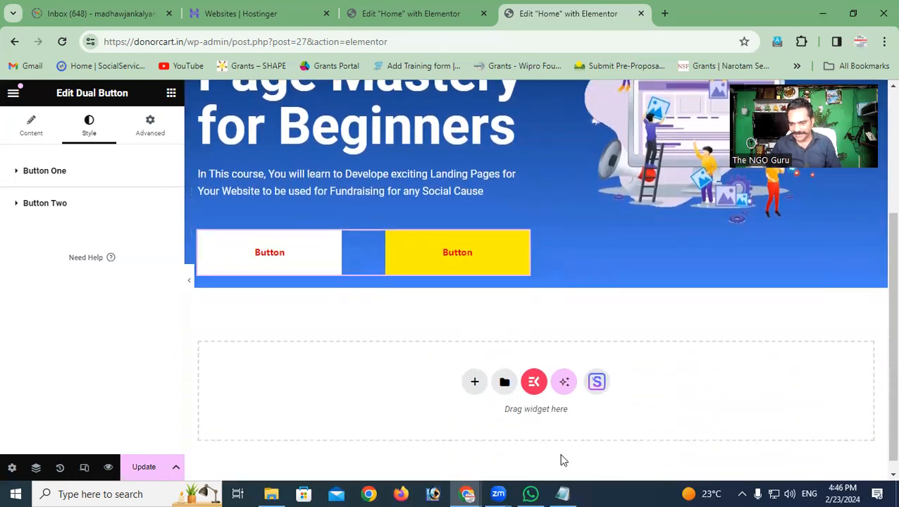
{"action": "left_click", "coordinate": [562, 494]}
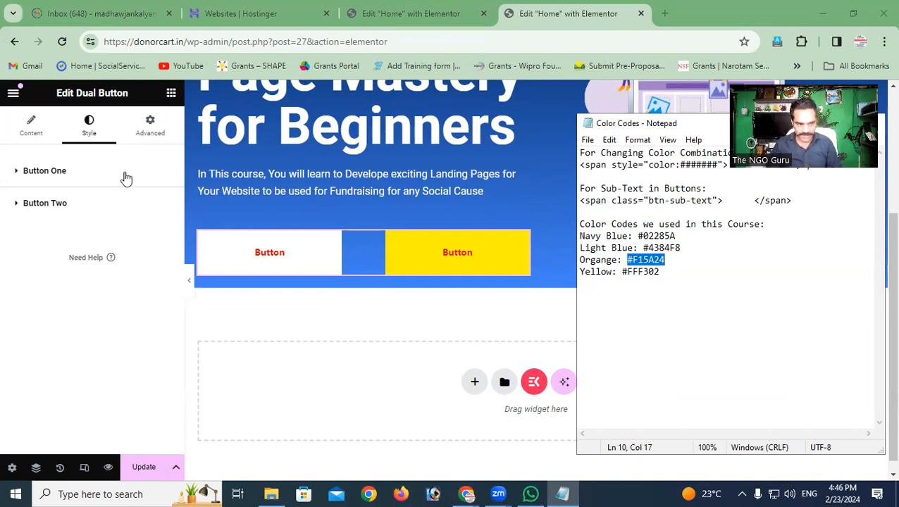
{"action": "left_click", "coordinate": [37, 140]}
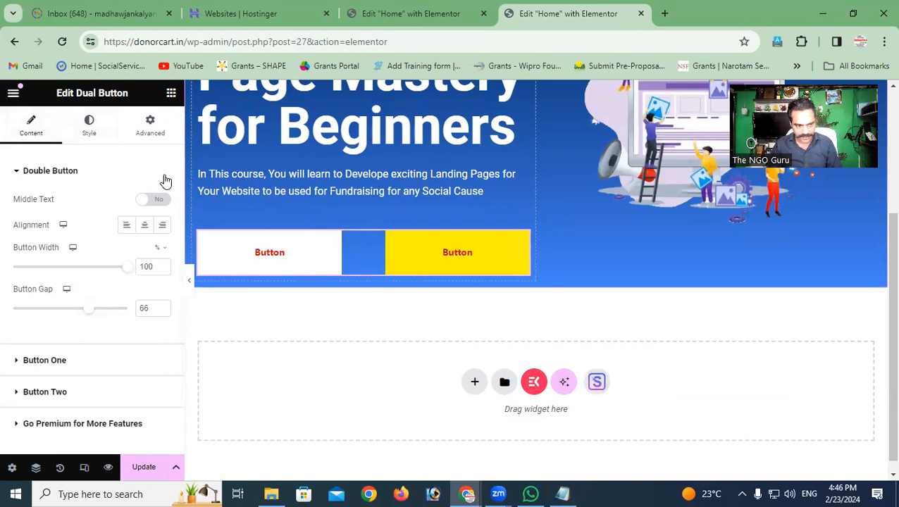
{"action": "left_click", "coordinate": [90, 124]}
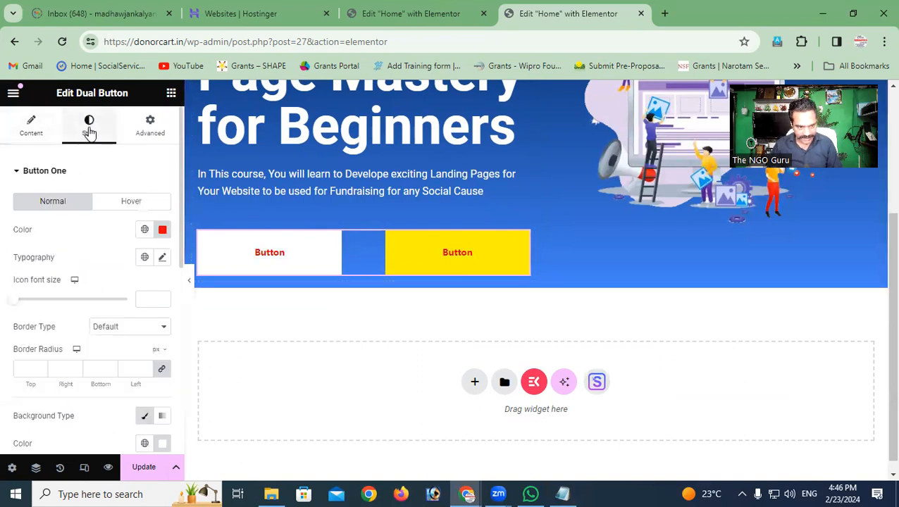
{"action": "left_click", "coordinate": [163, 230]}
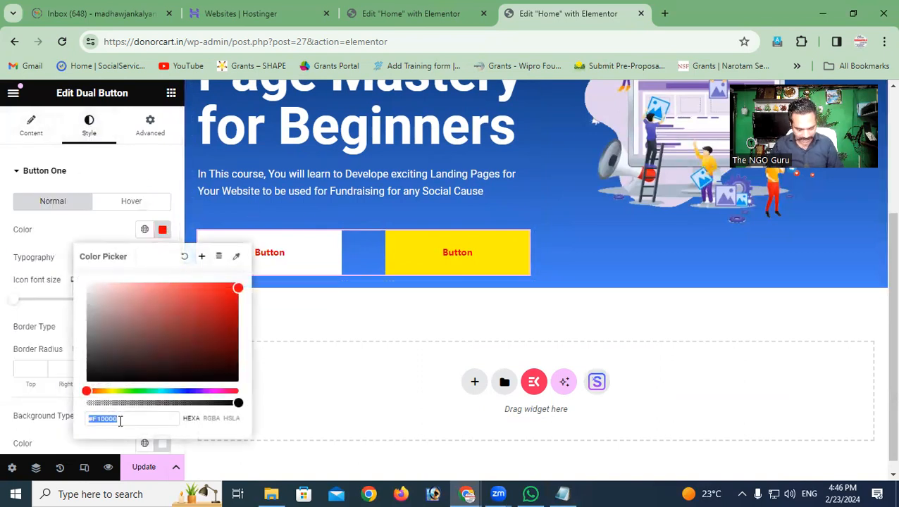
{"action": "type", "text": "#F15A24"}
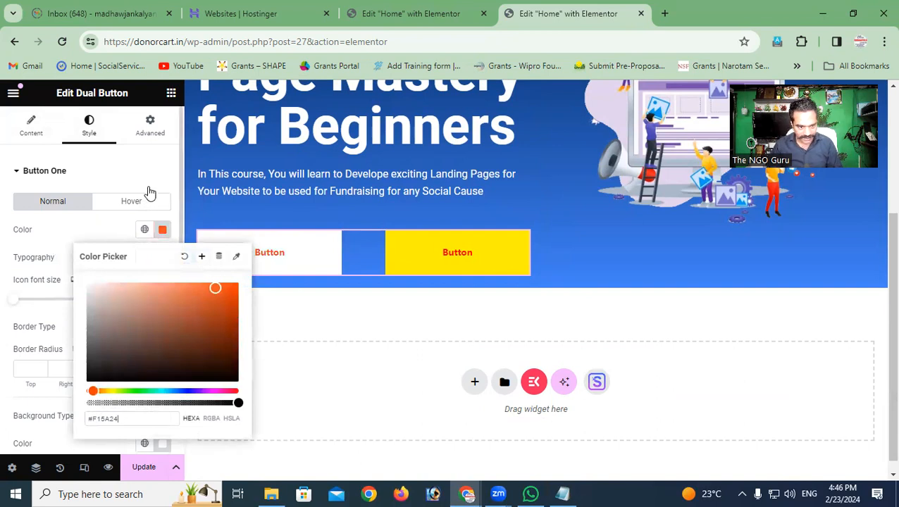
{"action": "left_click", "coordinate": [154, 176]}
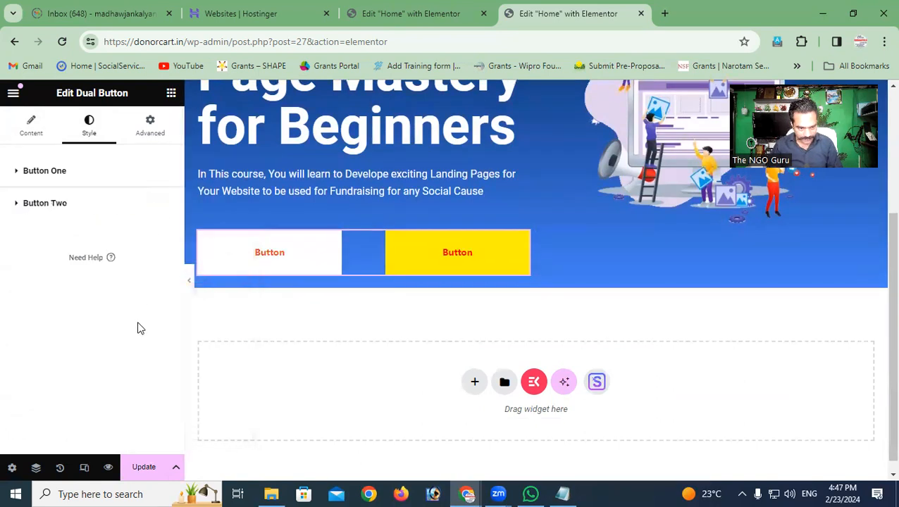
Step: Set Button Two's normal text color to the copied orange, #F15A24
{"action": "left_click", "coordinate": [18, 206]}
{"action": "left_click", "coordinate": [162, 263]}
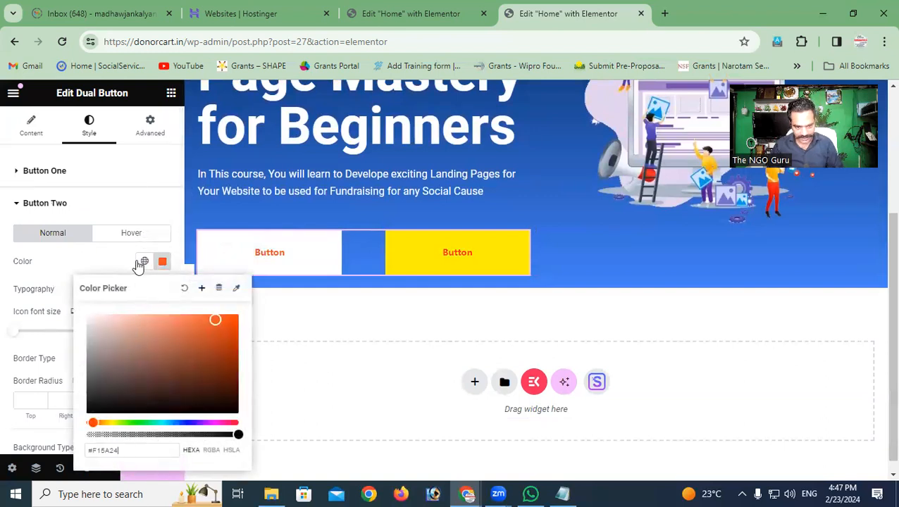
{"action": "left_click", "coordinate": [155, 177]}
{"action": "left_click", "coordinate": [312, 263]}
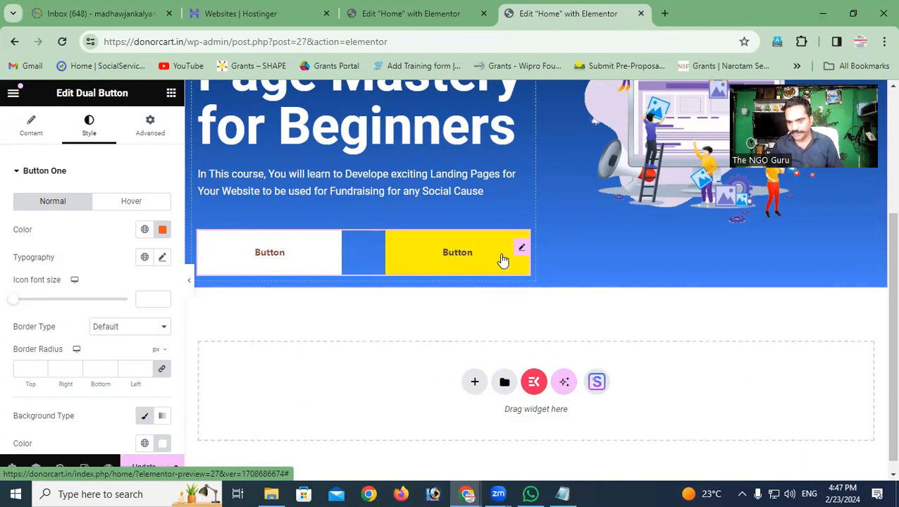
Step: Switch to the reference home page, check the hover look of its Register Now button, and return to the Elementor editor
{"action": "mouse_move", "coordinate": [467, 494]}
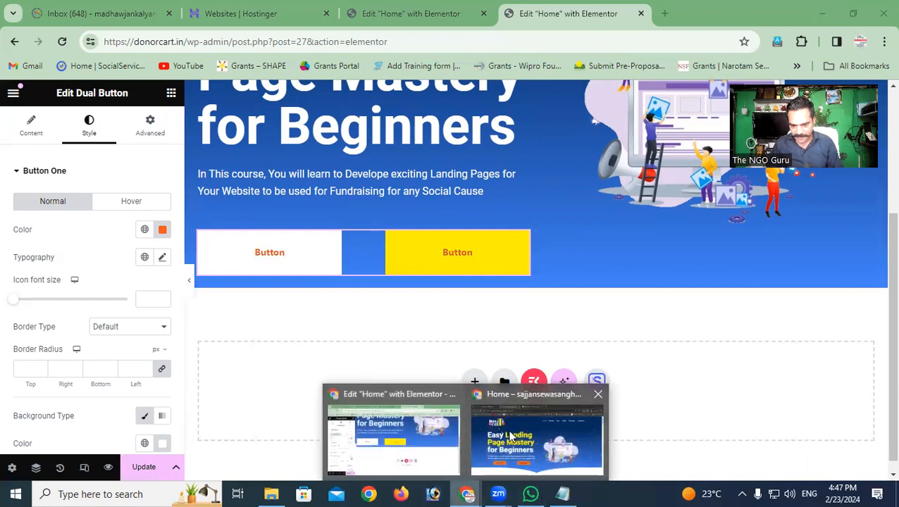
{"action": "left_click", "coordinate": [507, 424]}
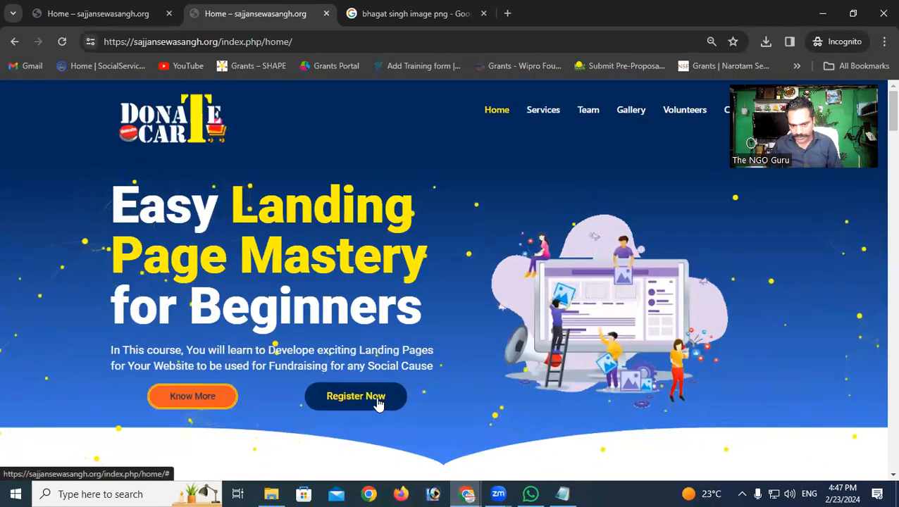
{"action": "mouse_move", "coordinate": [465, 494]}
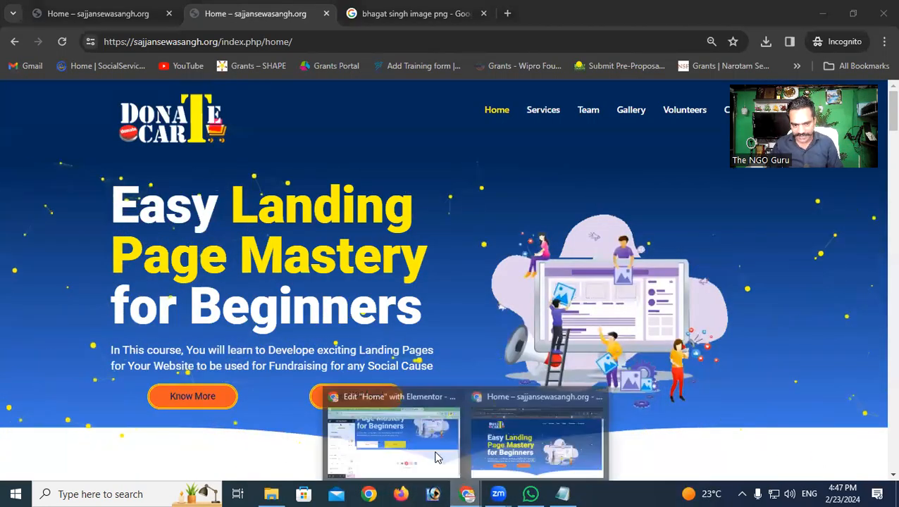
{"action": "left_click", "coordinate": [381, 458]}
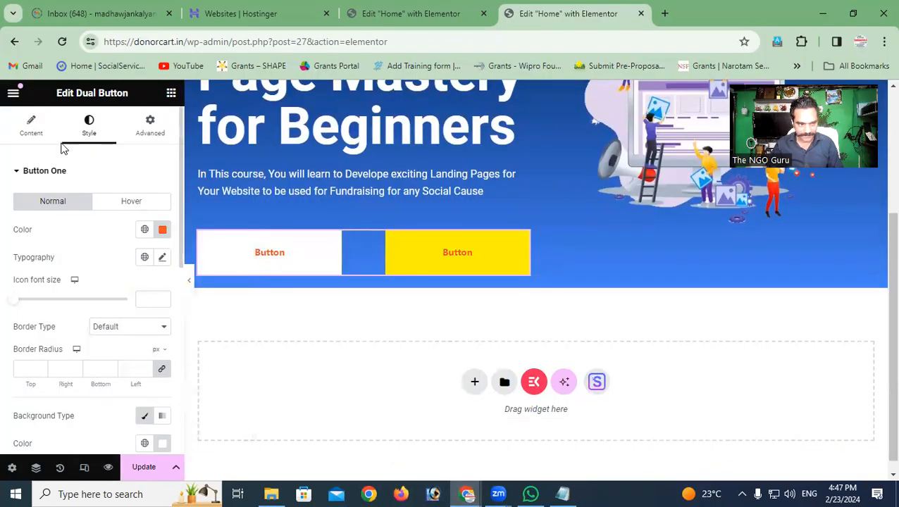
Step: Set Button One's text in the Dual Button widget's content settings to "Know More"
{"action": "left_click", "coordinate": [33, 129]}
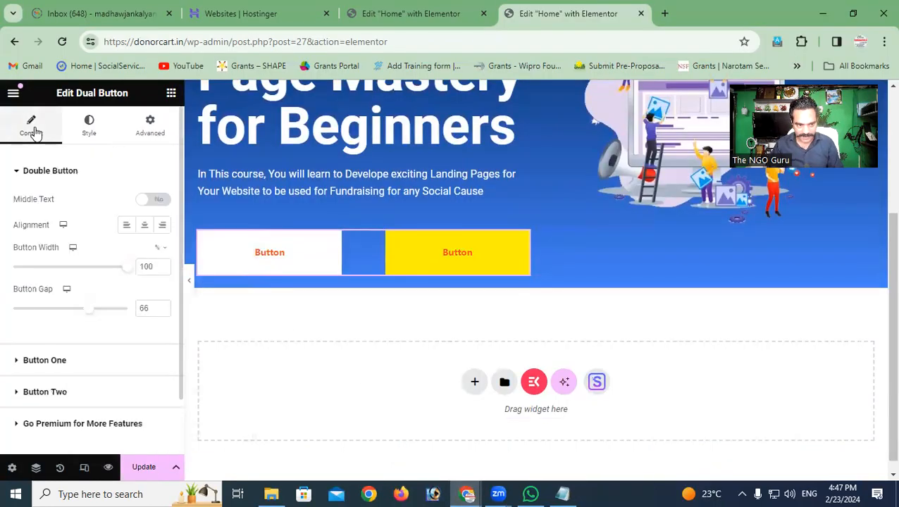
{"action": "left_click", "coordinate": [15, 173]}
{"action": "left_click", "coordinate": [20, 203]}
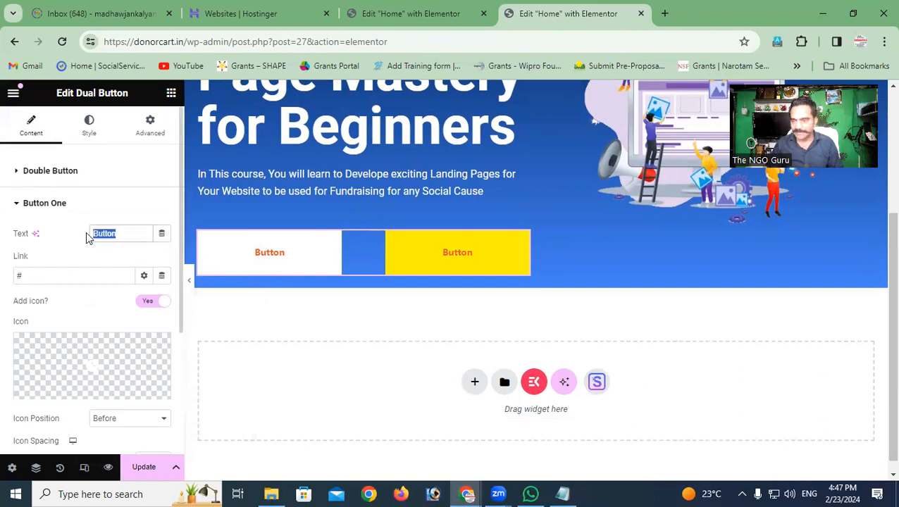
{"action": "type", "text": "Knw"}
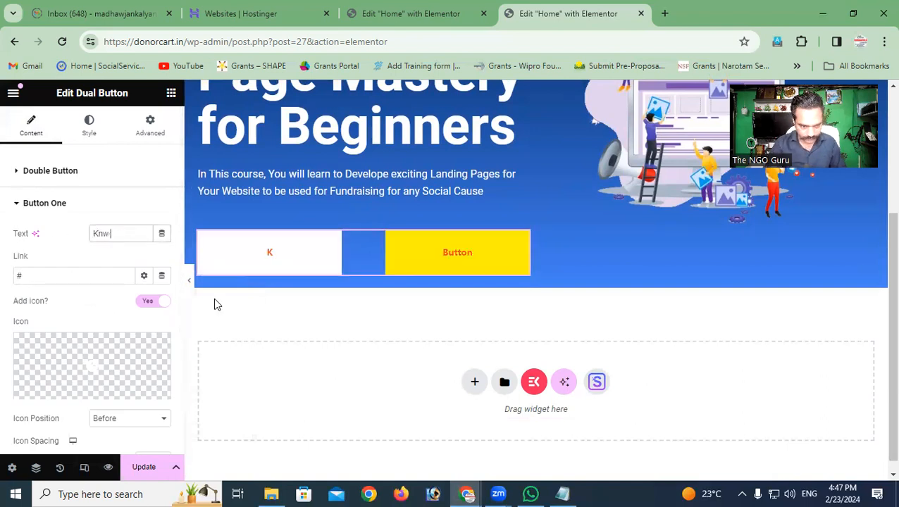
{"action": "key", "text": "BackSpace"}
{"action": "type", "text": "ow"}
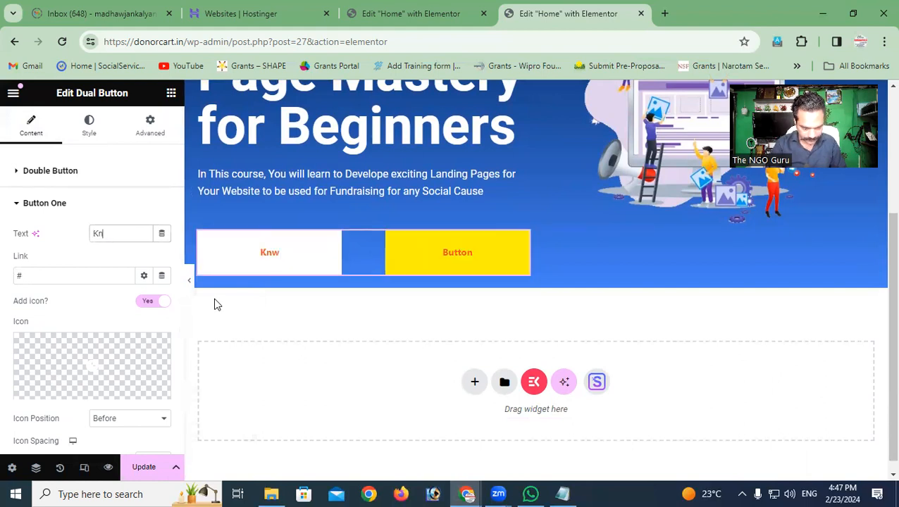
{"action": "type", "text": " Moe"}
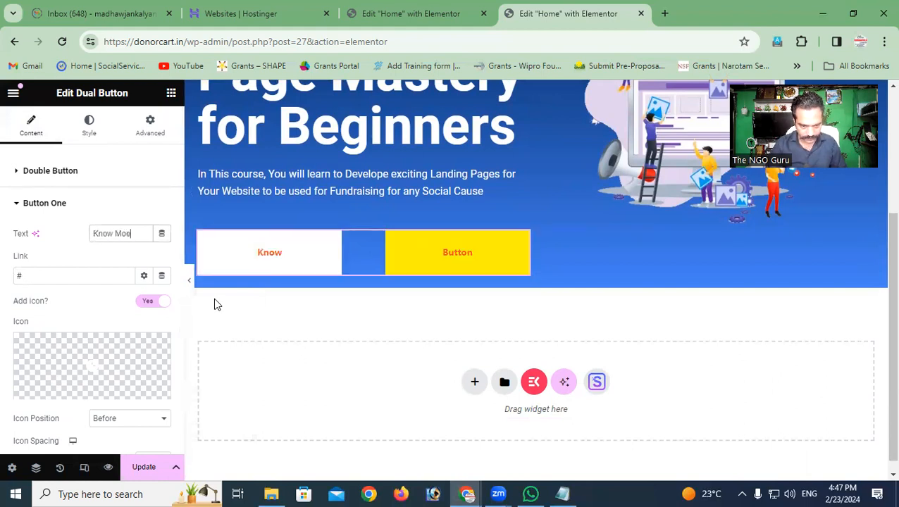
{"action": "key", "text": "BackSpace"}
{"action": "type", "text": "re"}
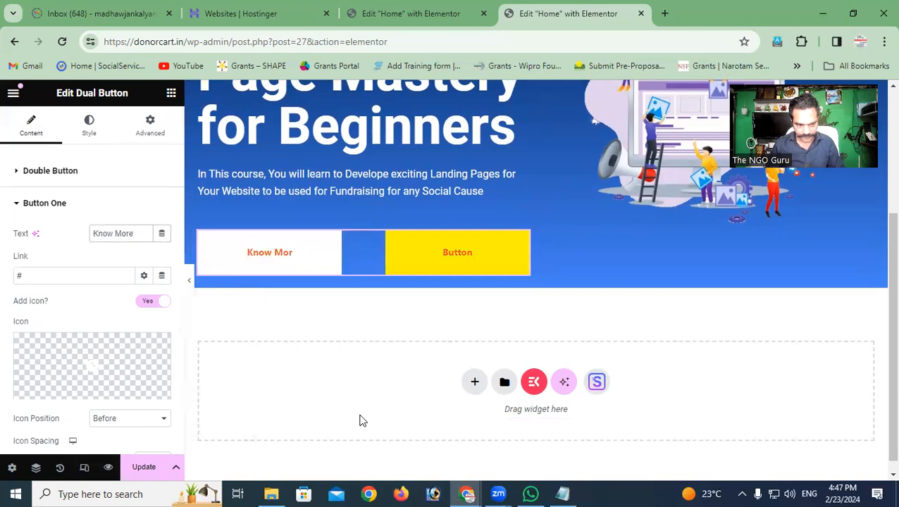
Step: Check the second button's label on the reference home page and set Button Two's text to "Register Now" in the Elementor editor
{"action": "mouse_move", "coordinate": [468, 494]}
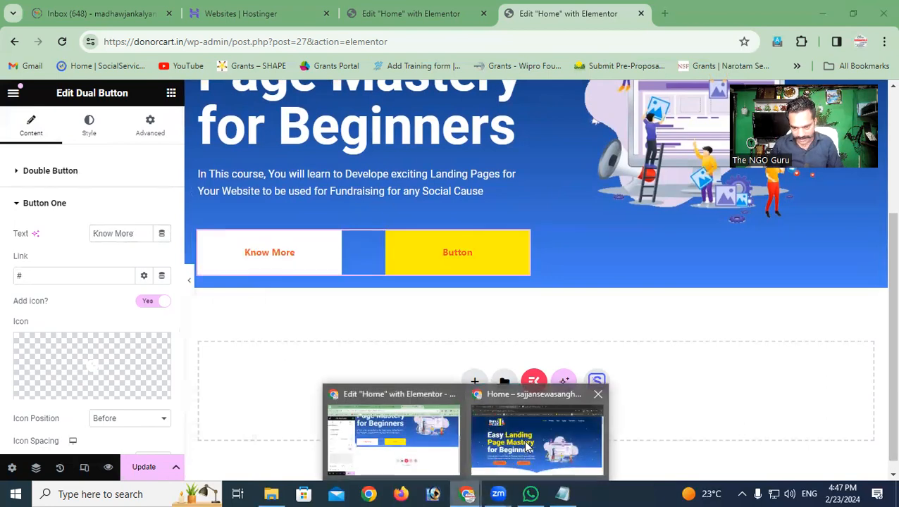
{"action": "left_click", "coordinate": [528, 445]}
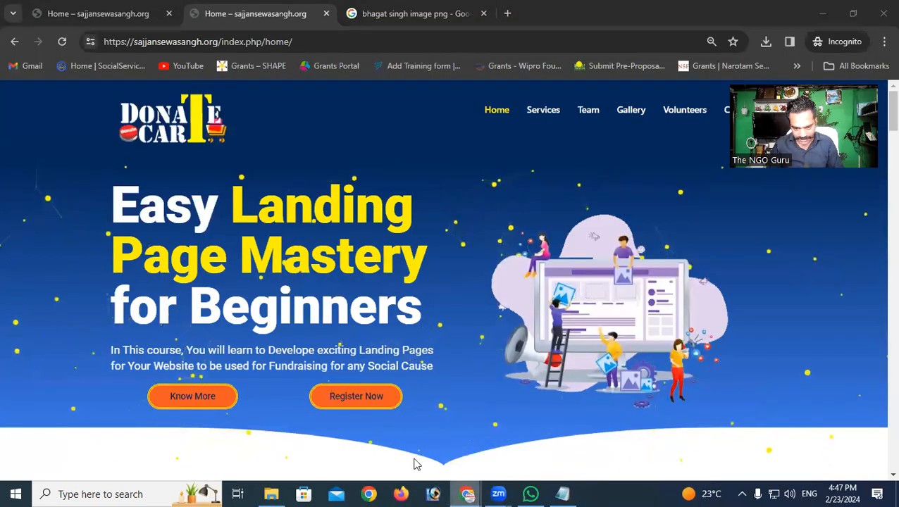
{"action": "mouse_move", "coordinate": [468, 494]}
{"action": "left_click", "coordinate": [368, 422]}
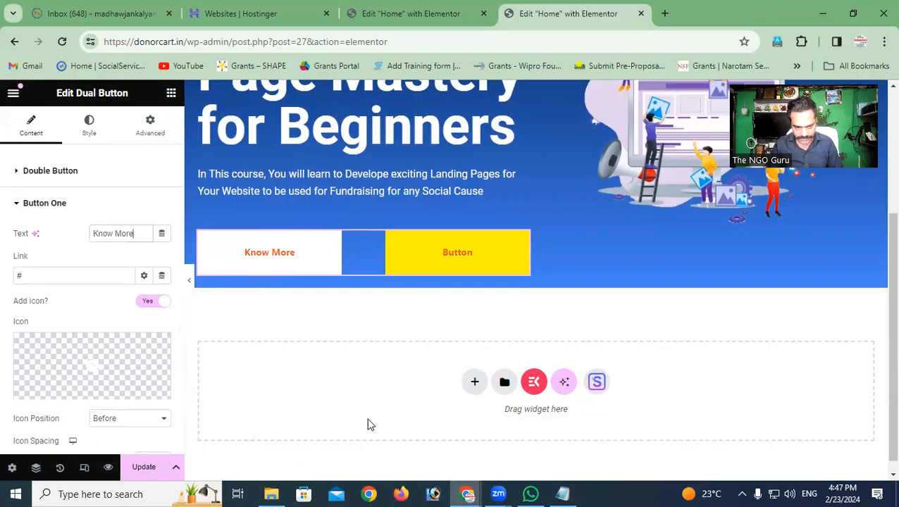
{"action": "left_click", "coordinate": [17, 203]}
{"action": "left_click", "coordinate": [20, 237]}
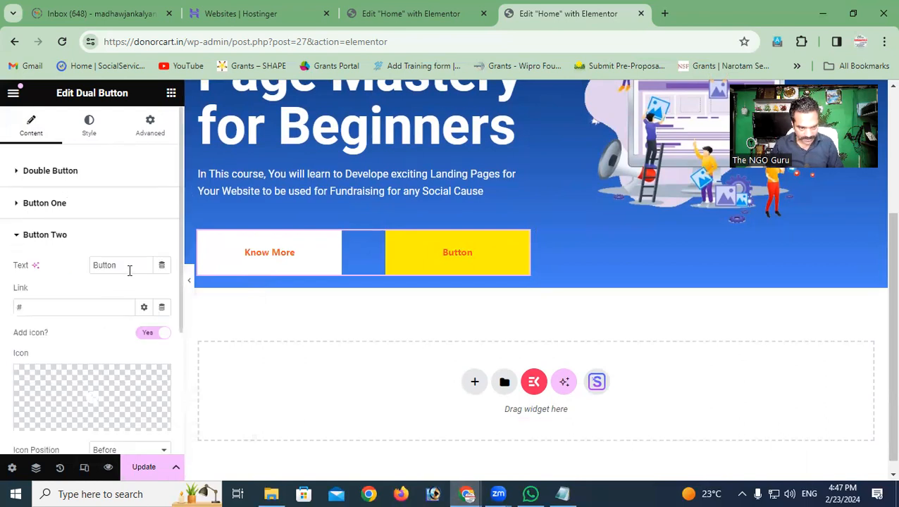
{"action": "type", "text": "Re"}
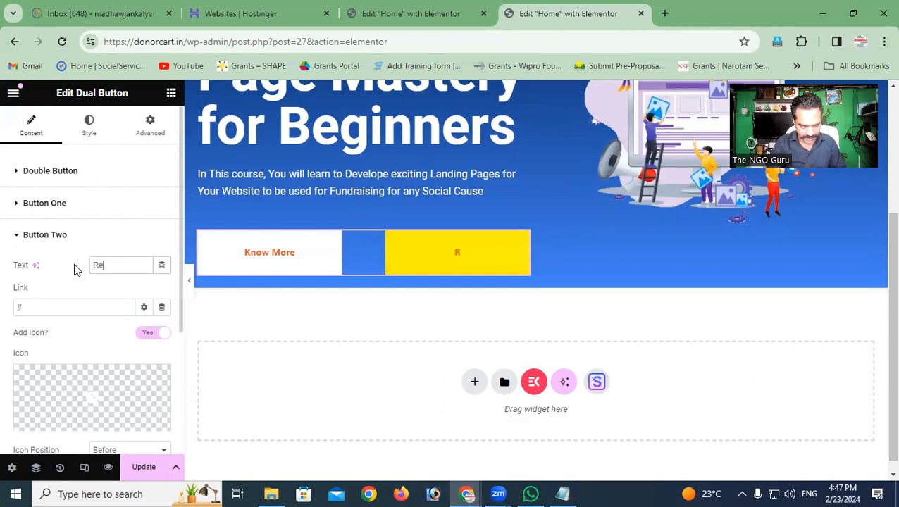
{"action": "type", "text": "gister Now"}
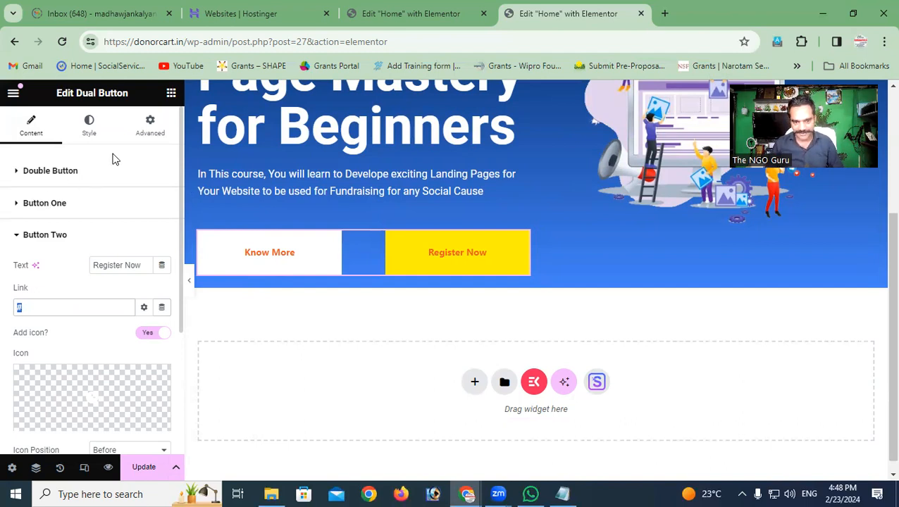
Step: Compare the hero section's heading and two buttons in the Elementor editor with those on the reference home page
{"action": "scroll", "coordinate": [271, 232], "scroll_direction": "up", "scroll_amount": 3}
{"action": "scroll", "coordinate": [404, 215], "scroll_direction": "down", "scroll_amount": 1}
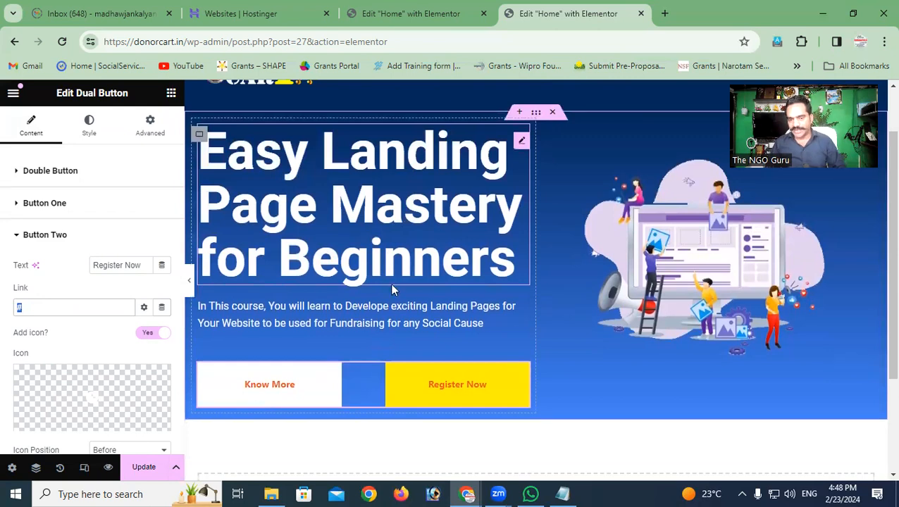
{"action": "mouse_move", "coordinate": [467, 493]}
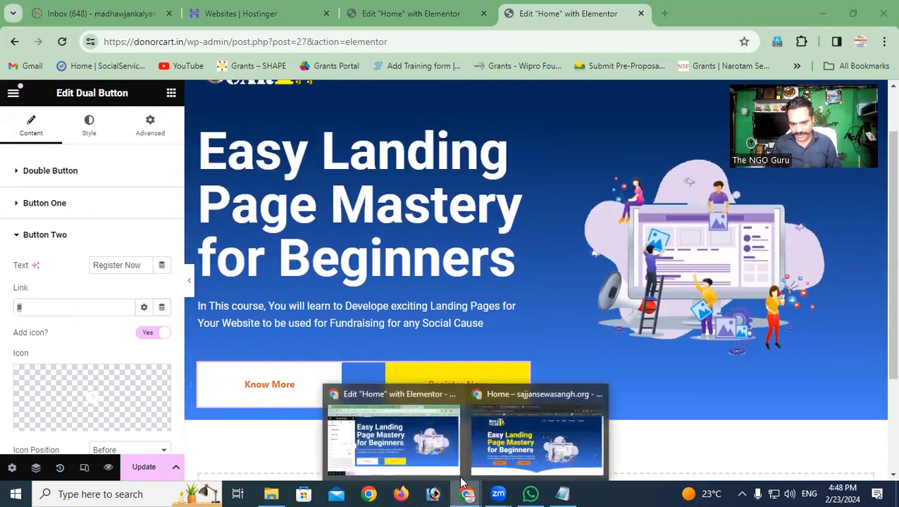
{"action": "left_click", "coordinate": [434, 447]}
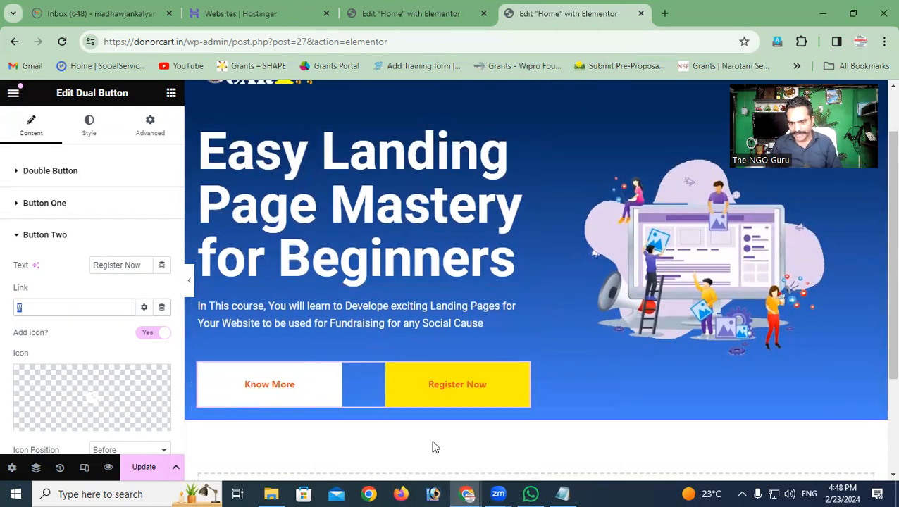
{"action": "mouse_move", "coordinate": [467, 494]}
{"action": "left_click", "coordinate": [561, 430]}
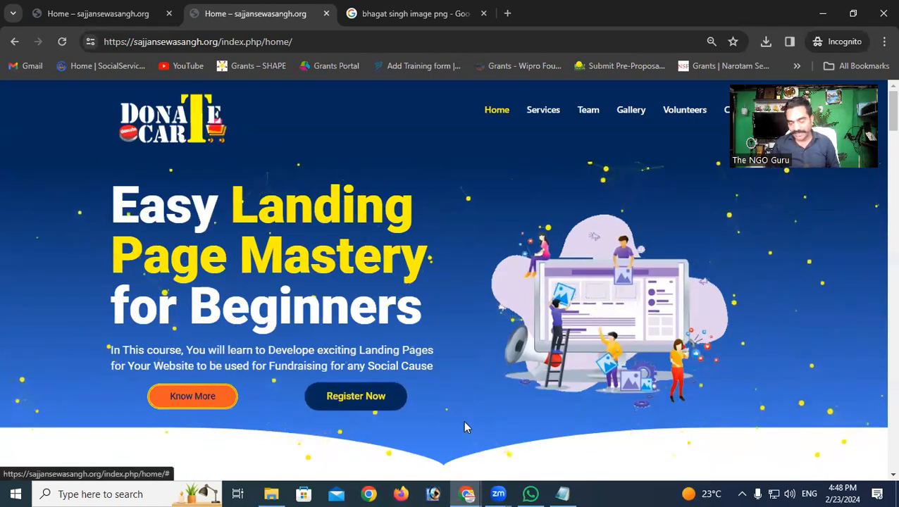
{"action": "mouse_move", "coordinate": [467, 494]}
{"action": "left_click", "coordinate": [392, 437]}
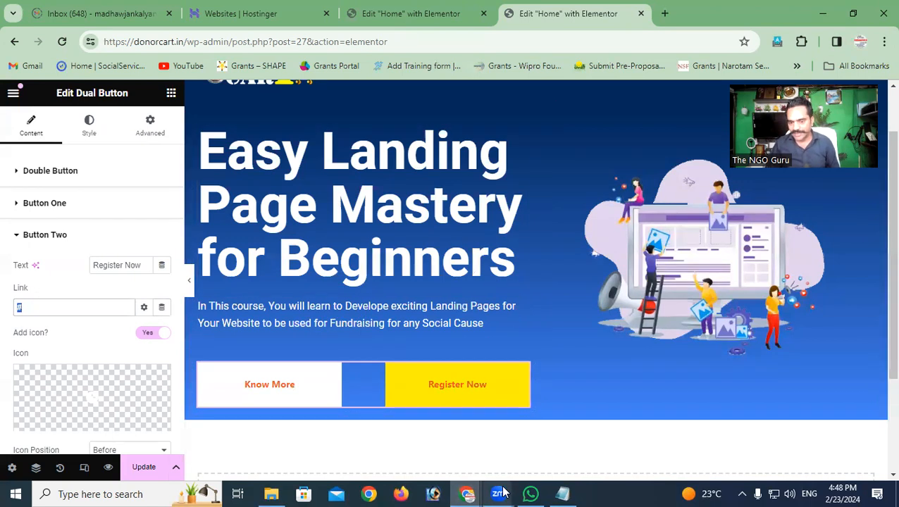
{"action": "left_click", "coordinate": [486, 471]}
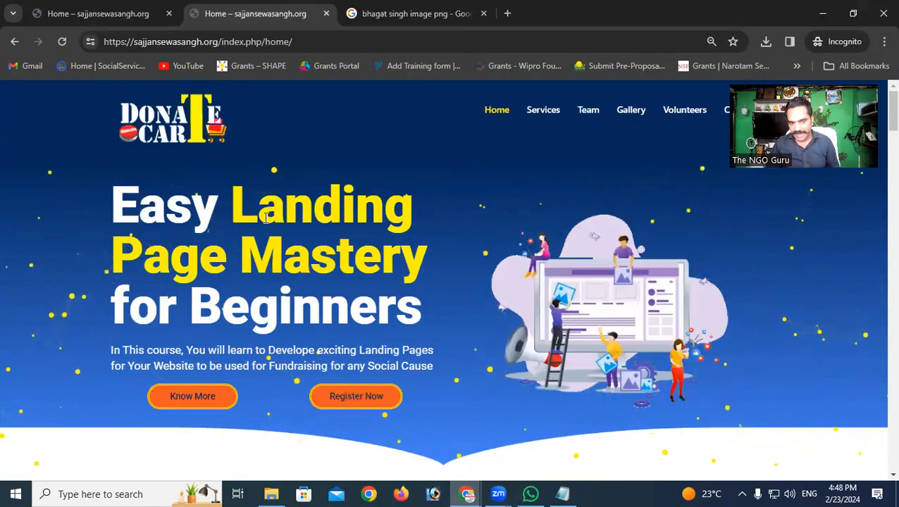